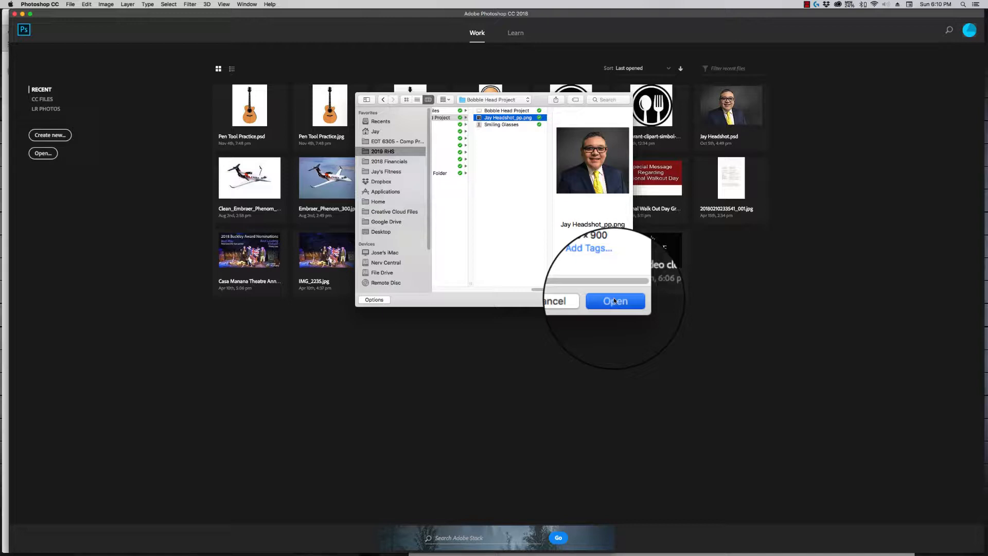
# Open the headshot PNG from the Bobble Head Project folder, assigning the working RGB profile Adobe RGB (1998).
pyautogui.click(614, 300)
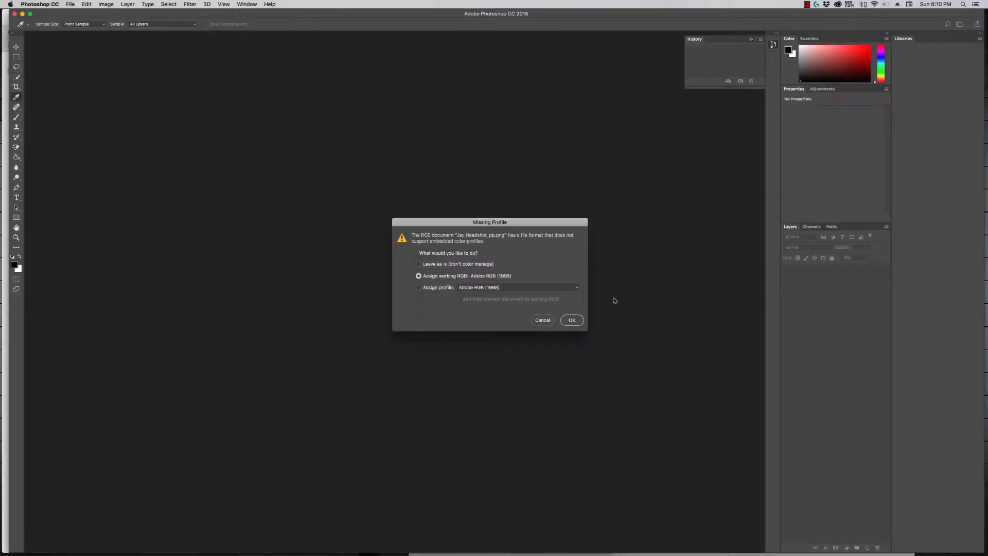
pyautogui.click(571, 320)
pyautogui.press('c')
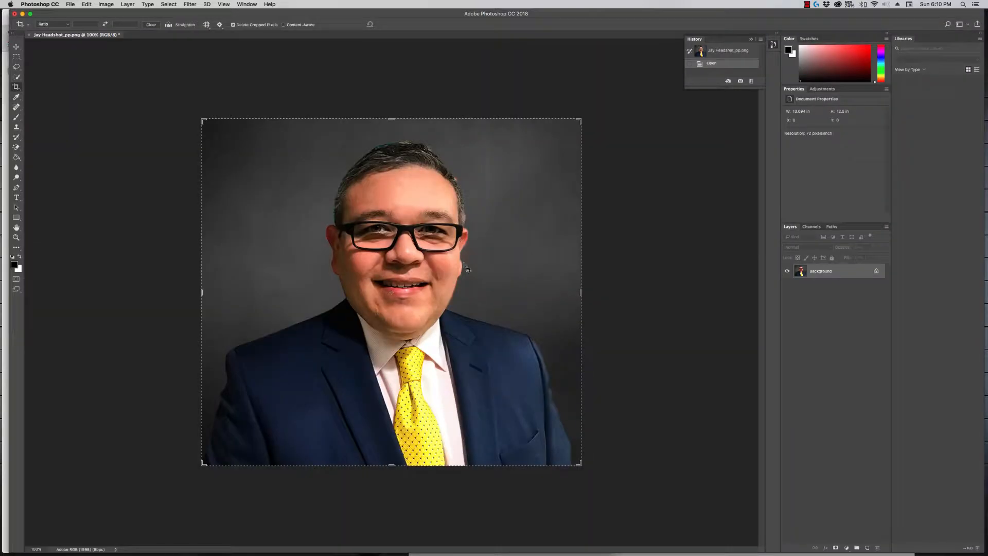
pyautogui.click(675, 221)
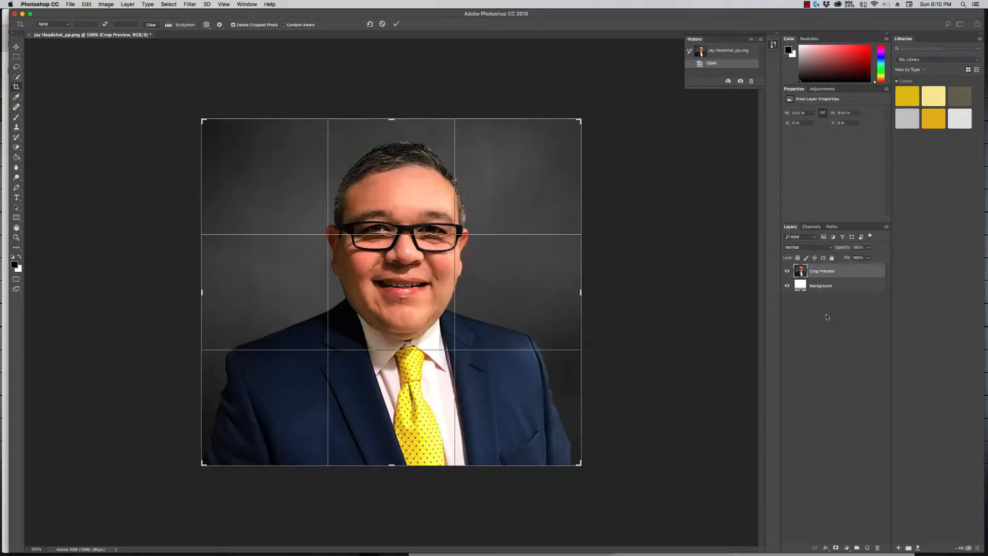
pyautogui.click(382, 25)
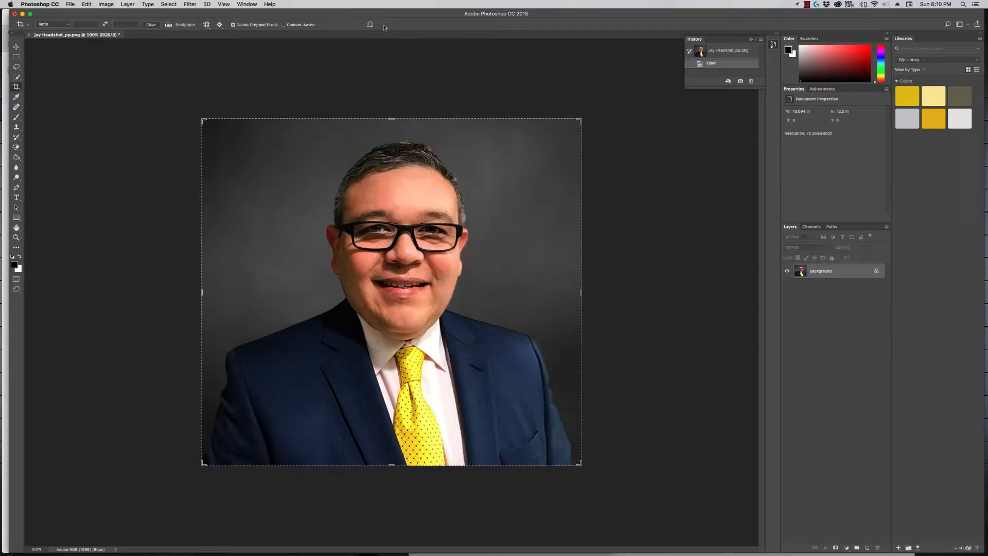
pyautogui.press('v')
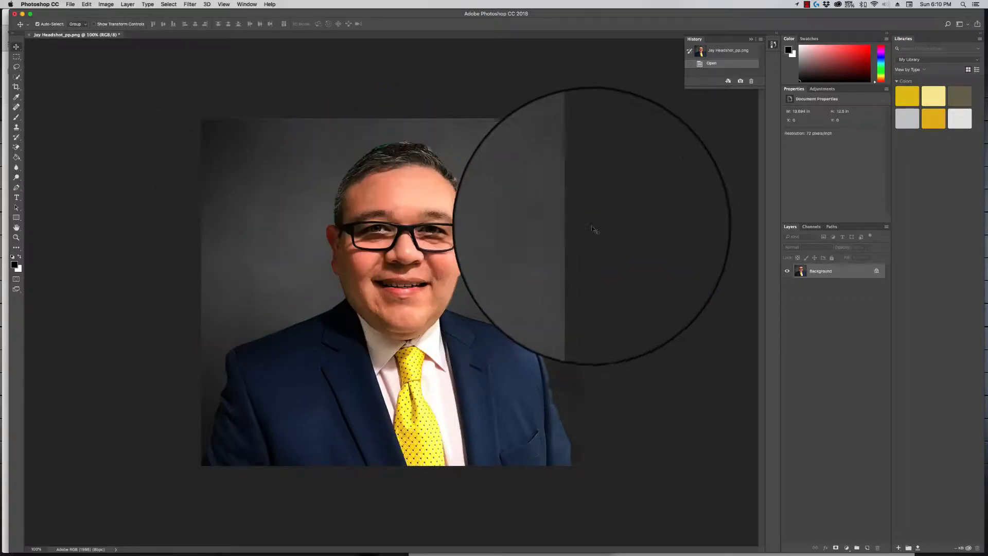
# Select the man's head by tracing its full outline with the Magnetic Lasso tool, starting and closing at the top of the hair.
pyautogui.click(15, 71)
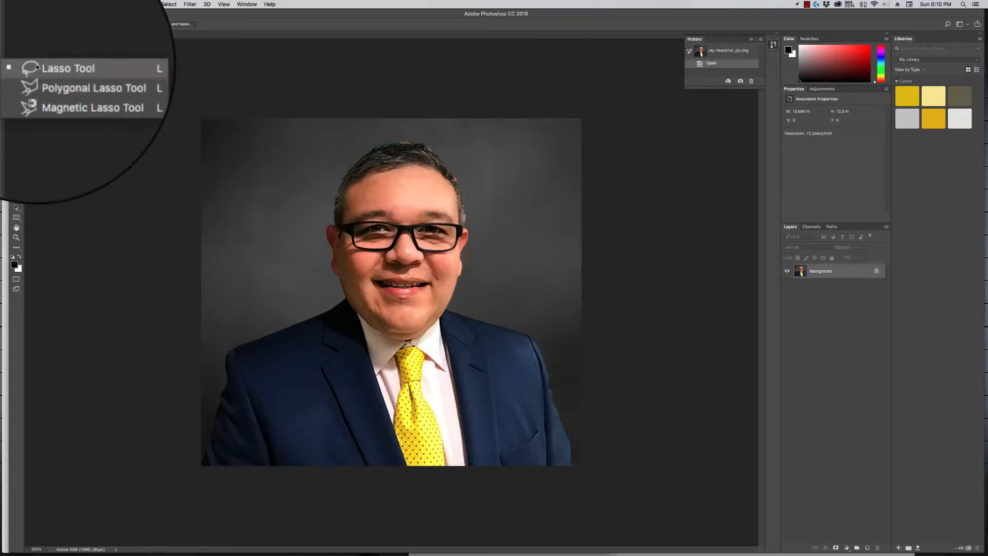
pyautogui.click(39, 77)
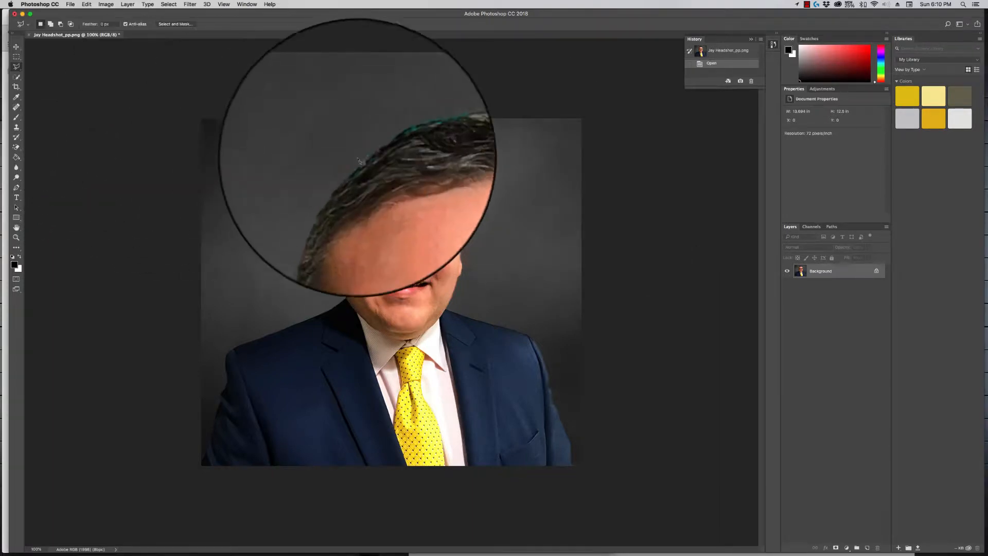
pyautogui.click(16, 66)
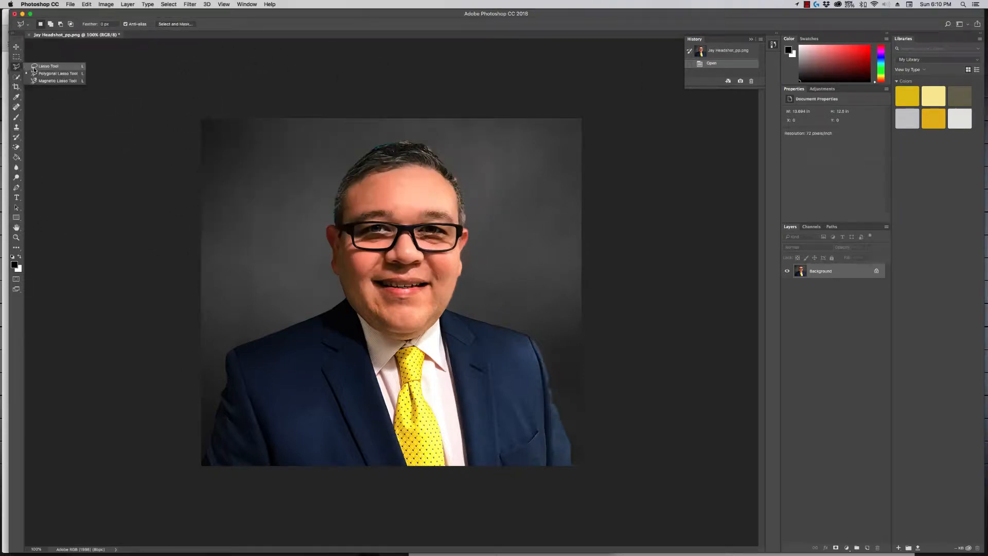
pyautogui.click(43, 80)
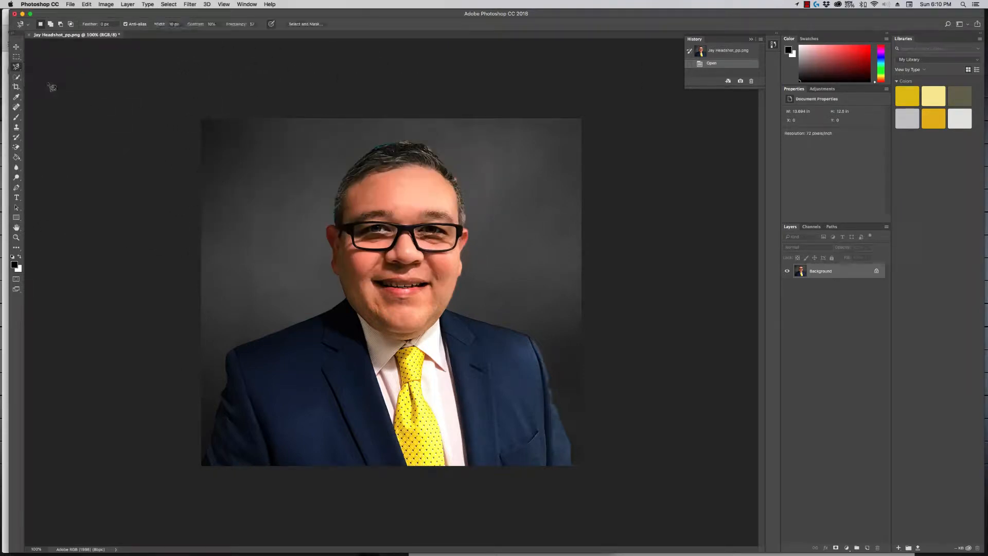
pyautogui.click(396, 142)
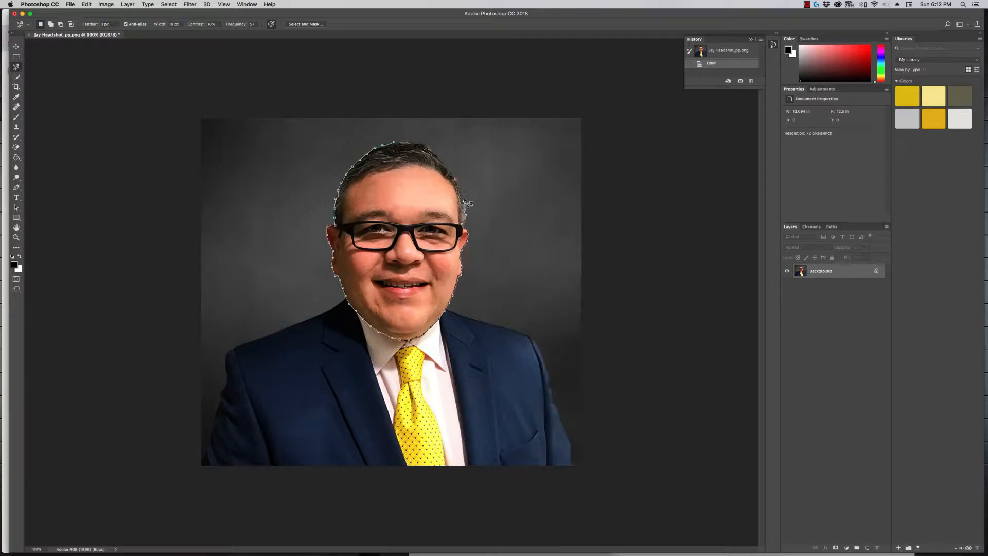
pyautogui.click(464, 199)
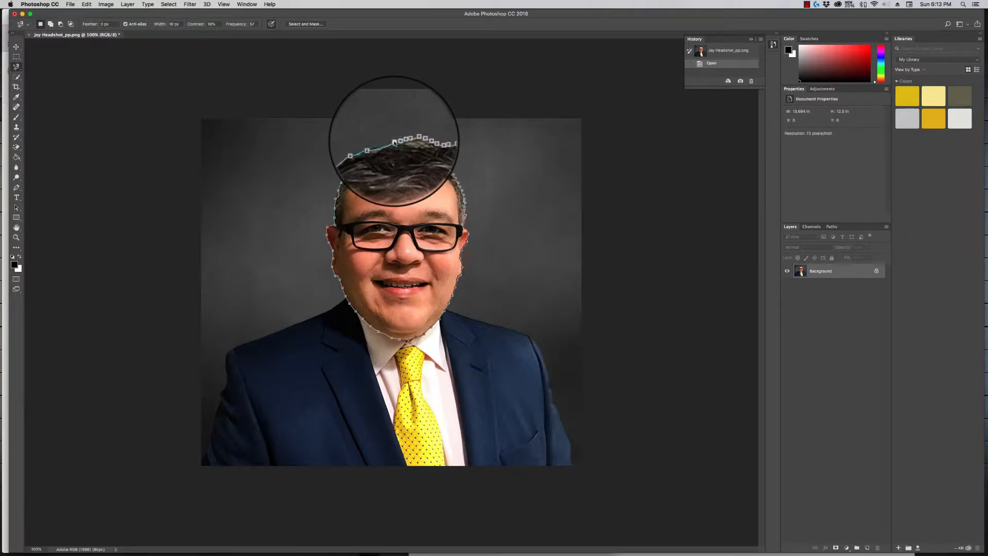
pyautogui.click(395, 142)
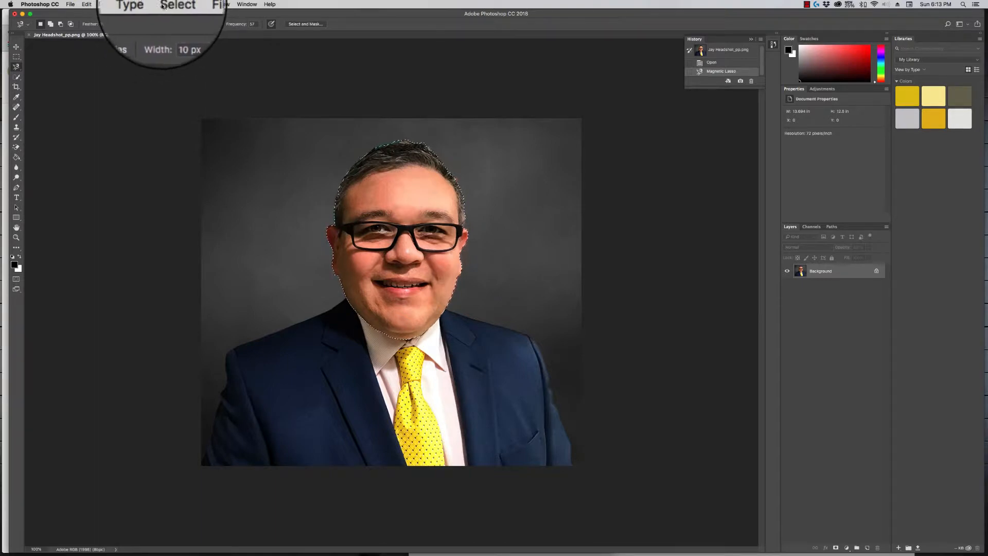
# Cut the selected head onto its own new layer and toggle that layer's visibility to check the cut-out.
pyautogui.click(126, 4)
pyautogui.moveTo(132, 16)
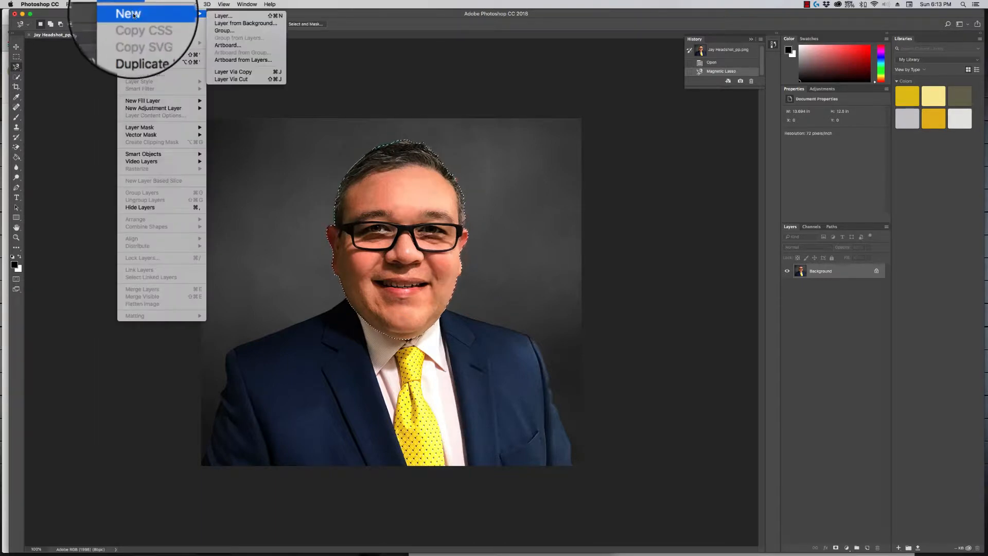
pyautogui.click(233, 80)
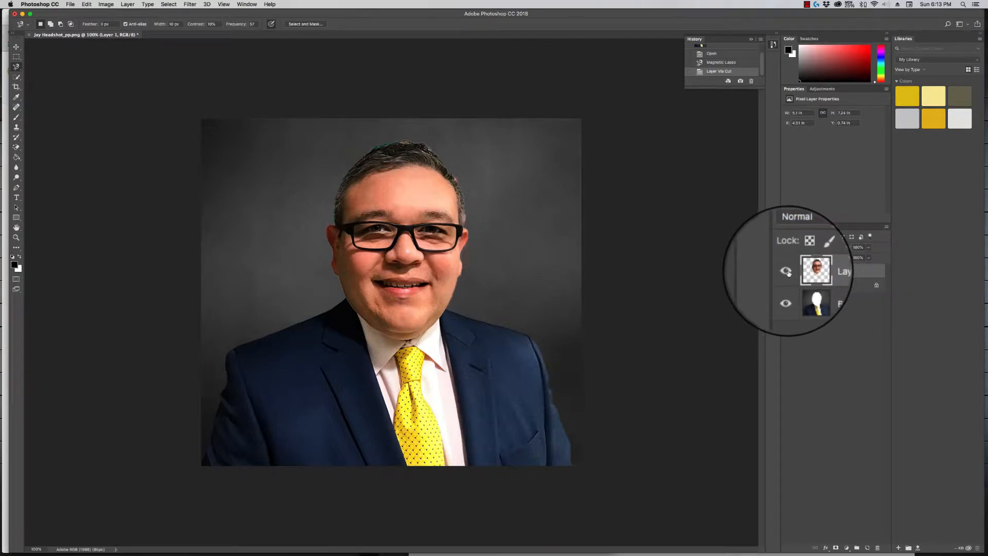
pyautogui.click(787, 271)
pyautogui.click(788, 273)
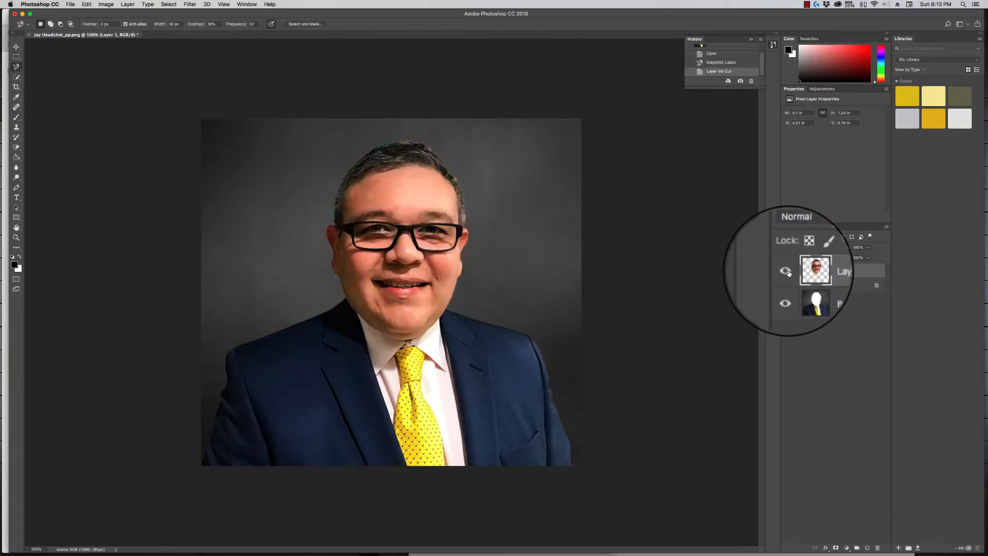
pyautogui.click(788, 273)
pyautogui.click(789, 272)
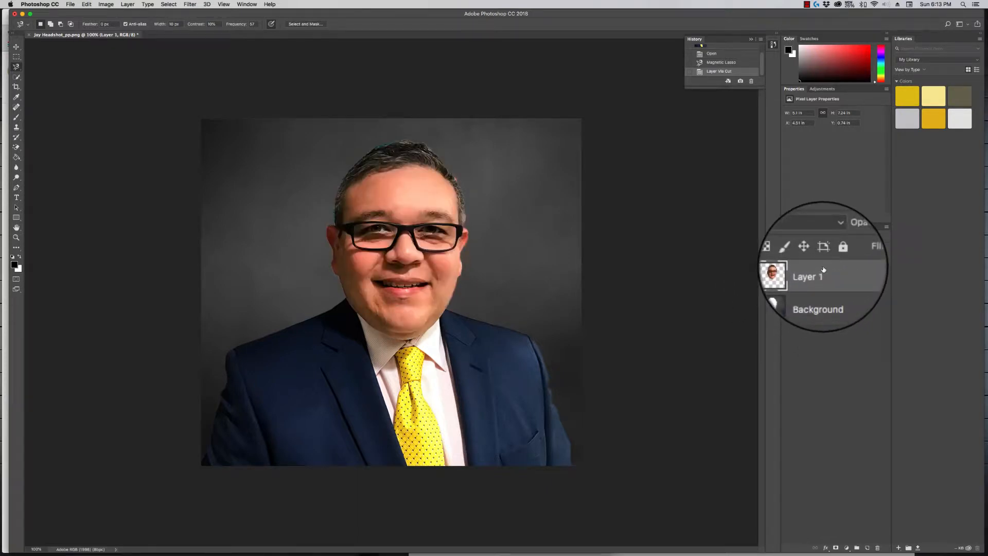
# Save the layered document in Photoshop format over the existing Bobble Head Project file.
pyautogui.click(71, 4)
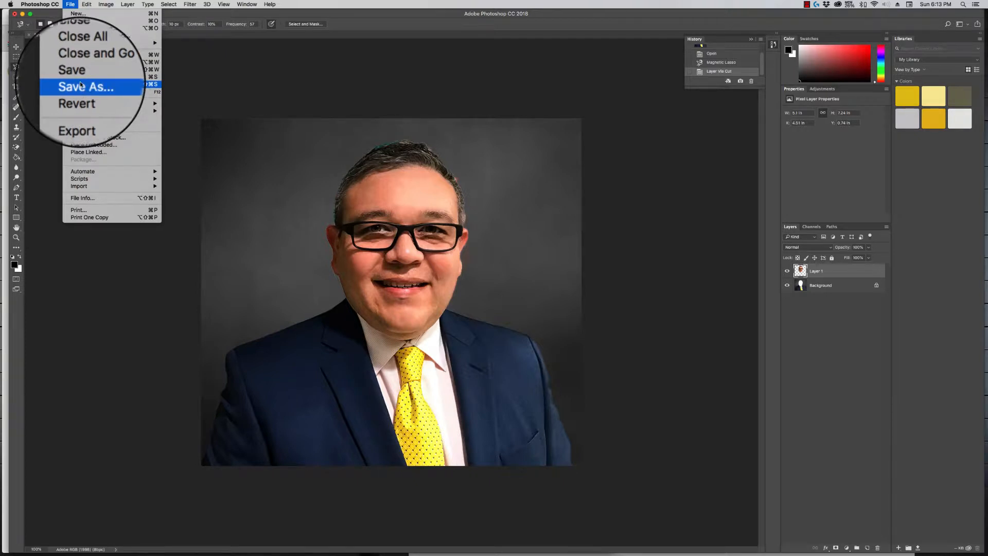
pyautogui.click(80, 84)
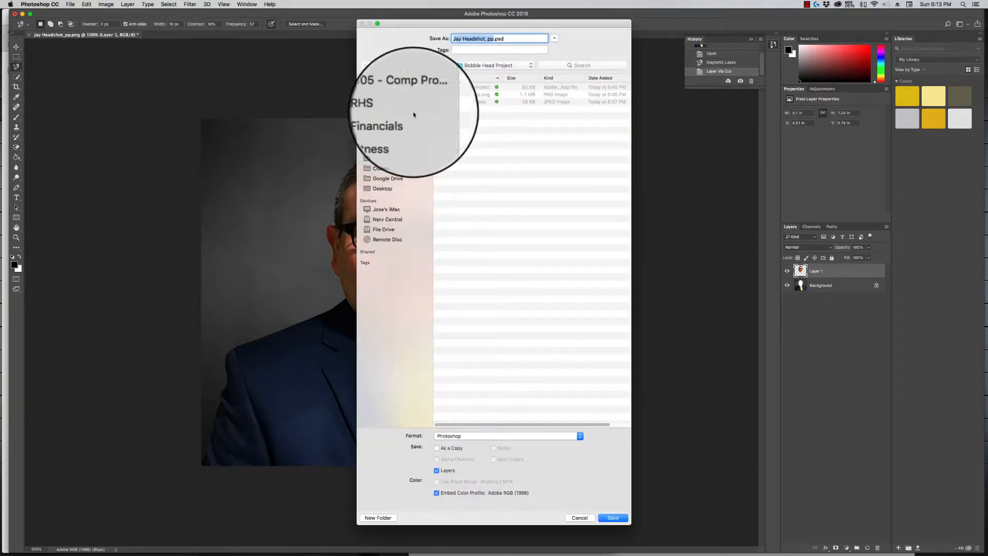
pyautogui.click(478, 88)
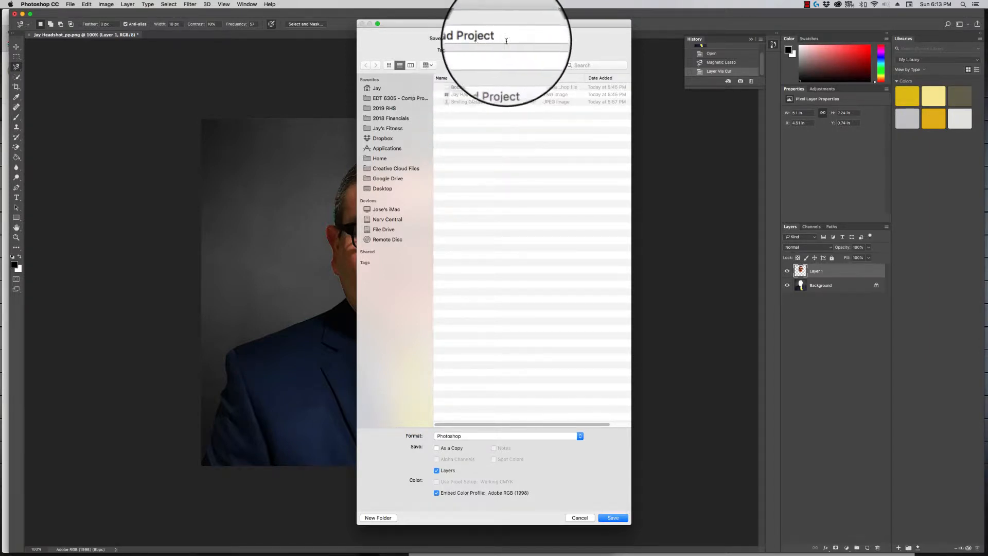
pyautogui.click(605, 520)
pyautogui.click(541, 71)
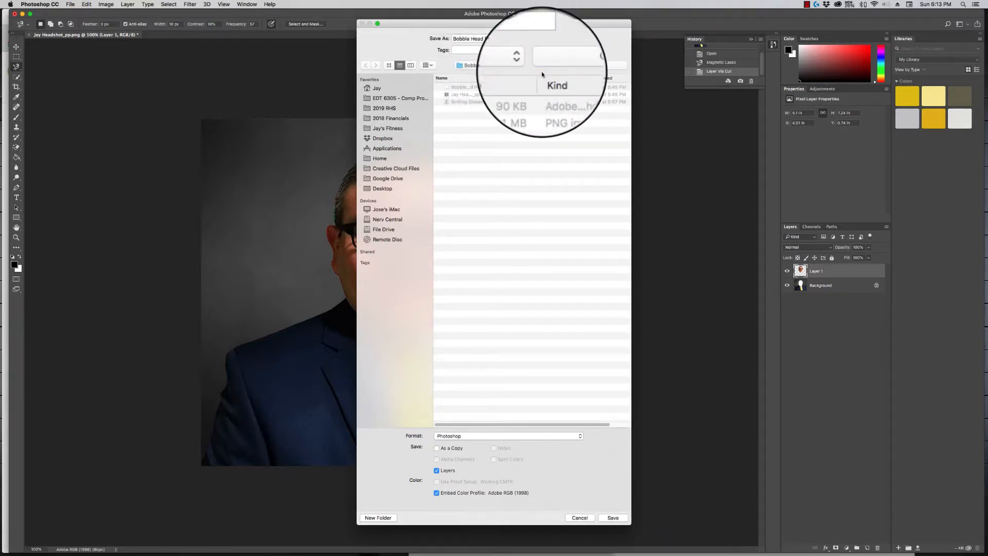
pyautogui.click(594, 245)
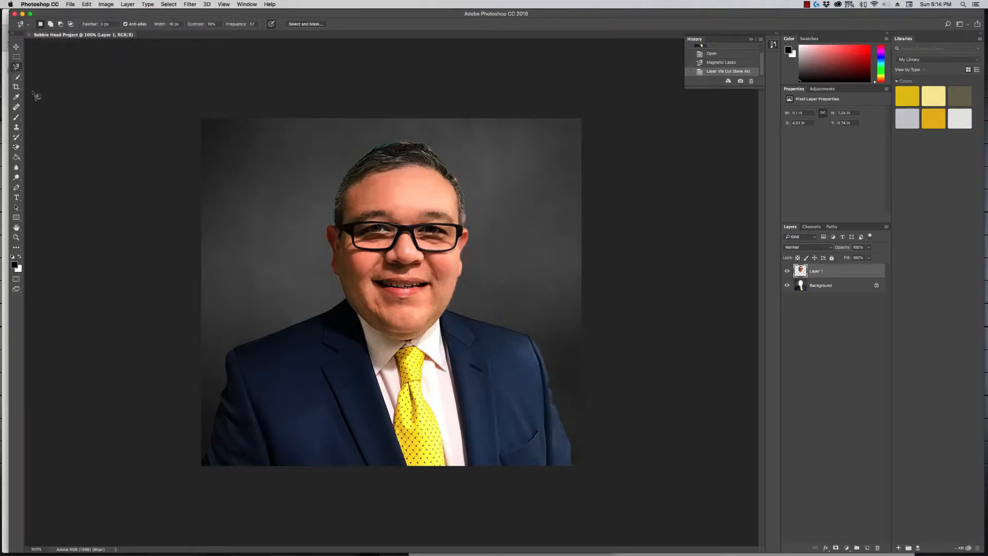
# Unlock the Background layer so that it becomes a regular editable layer.
pyautogui.click(849, 291)
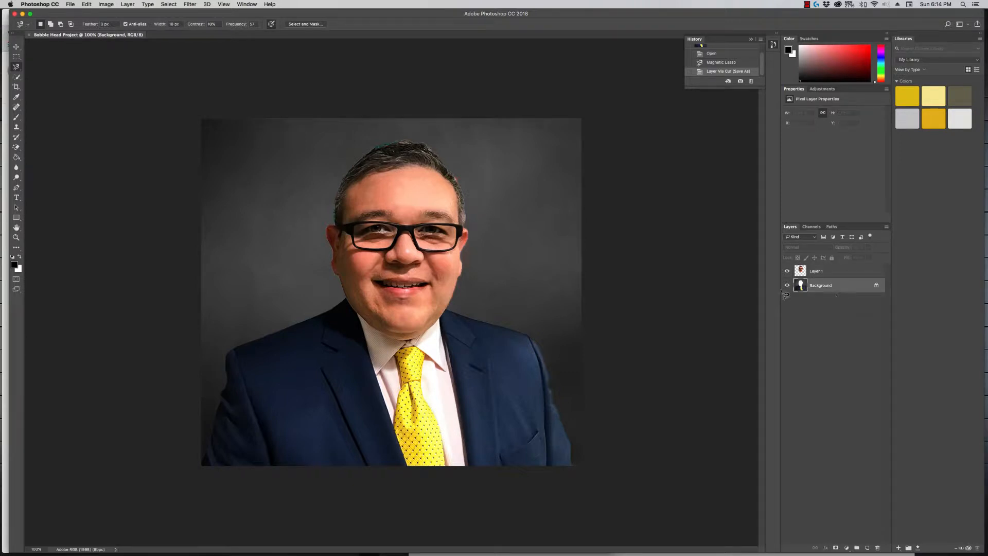
pyautogui.click(86, 4)
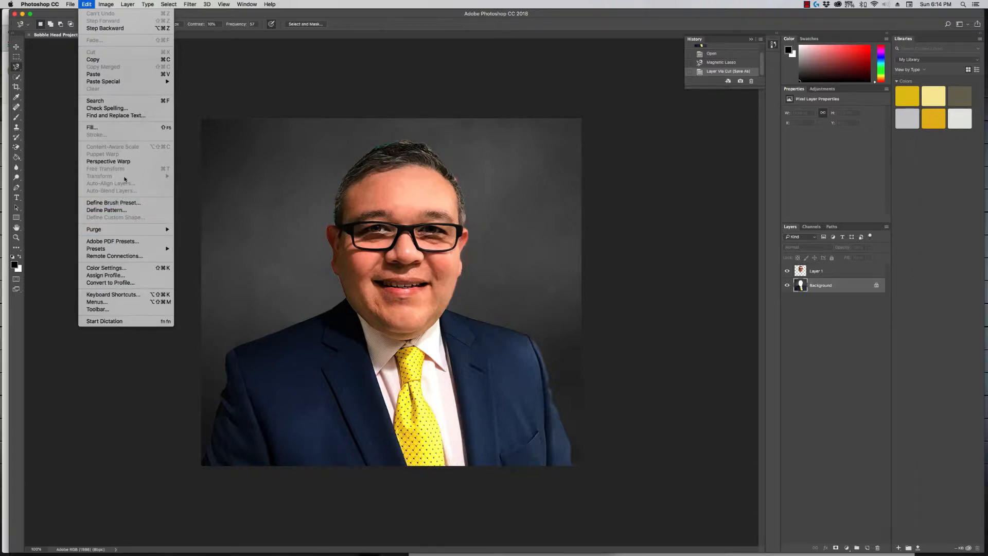
pyautogui.click(841, 309)
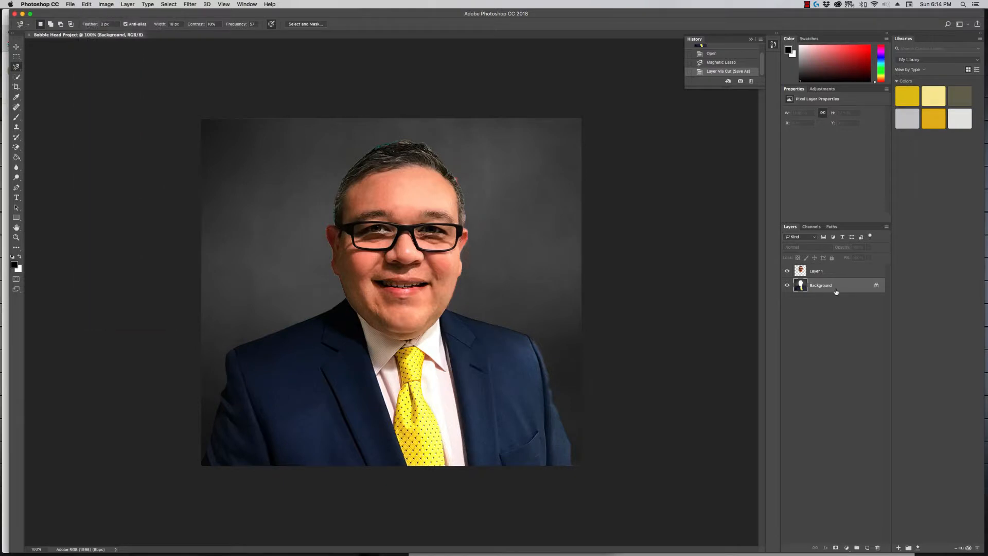
pyautogui.rightClick(836, 287)
pyautogui.click(834, 294)
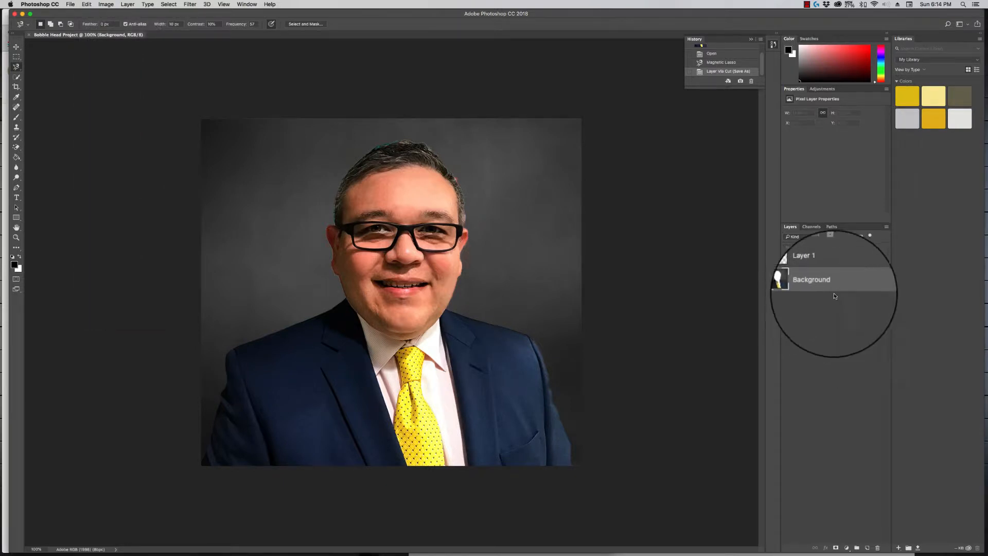
pyautogui.click(876, 286)
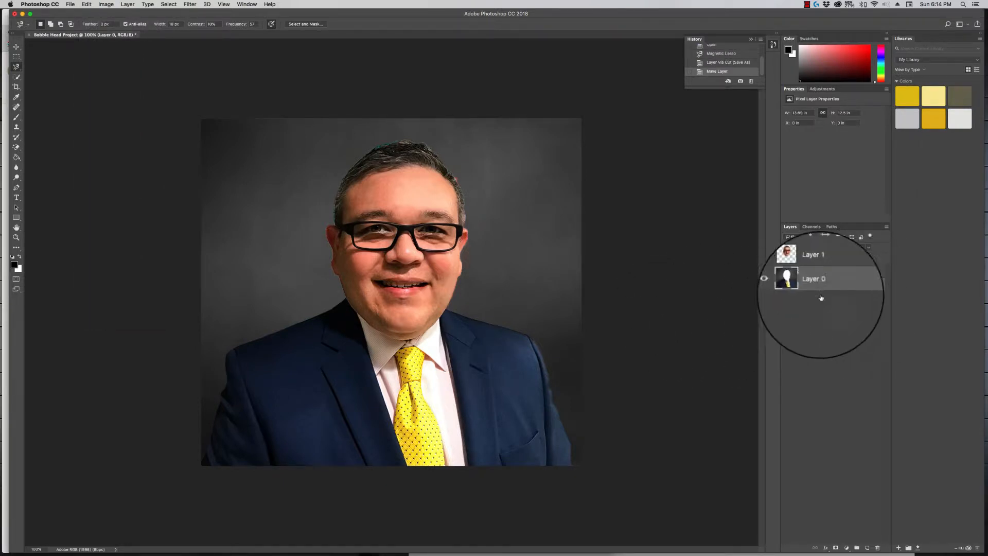
# Free-transform the body layer to about 82% in width and height, centring it beneath the full-size head.
pyautogui.click(87, 4)
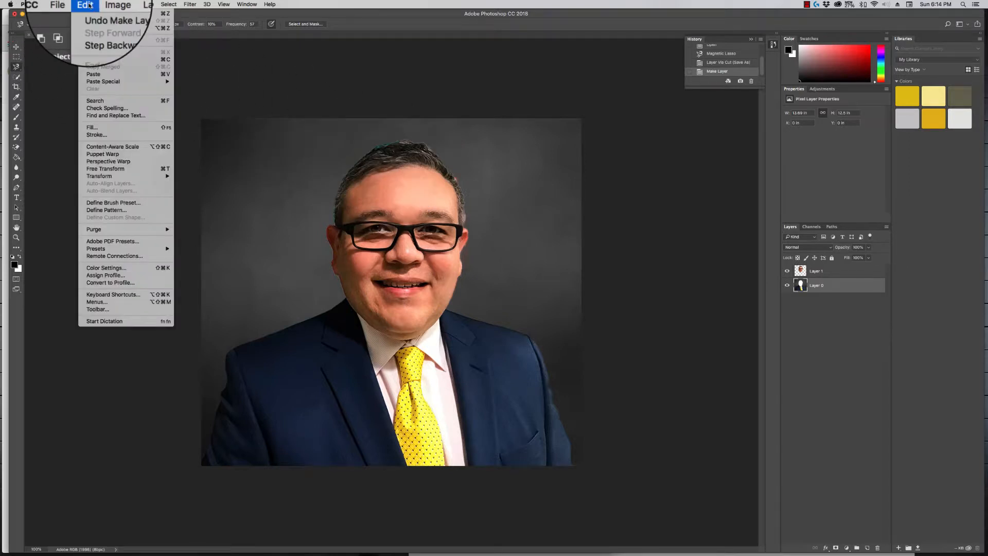
pyautogui.click(133, 168)
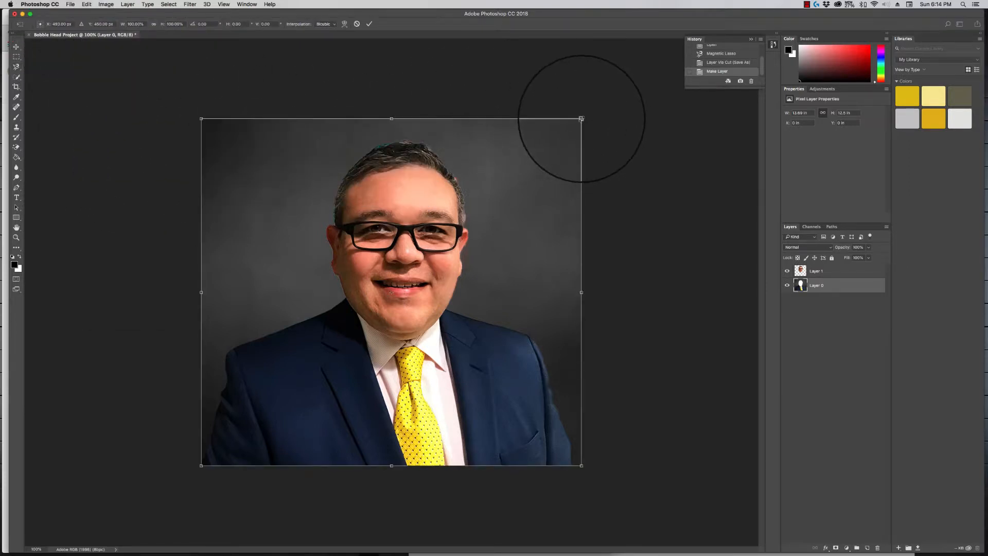
pyautogui.moveTo(581, 119); pyautogui.dragTo(552, 152)
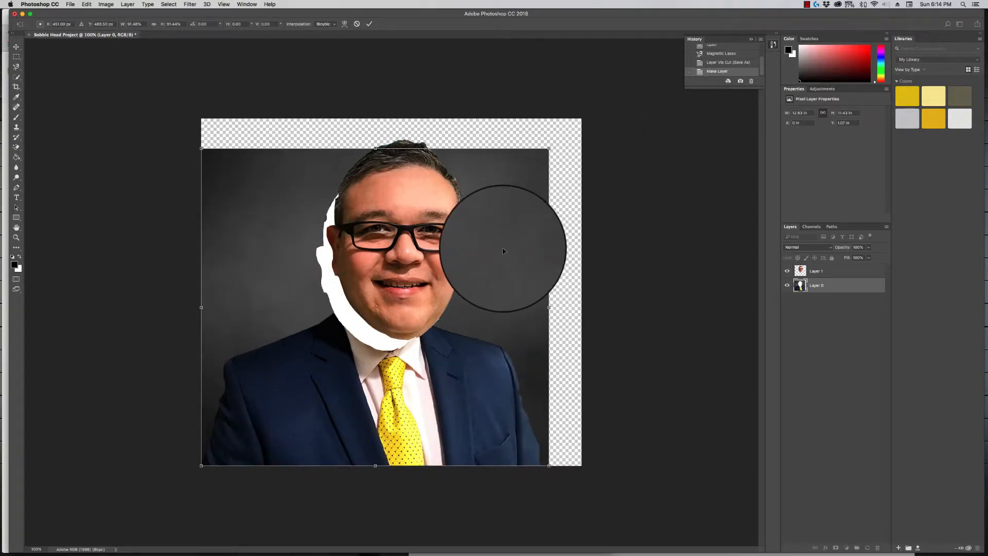
pyautogui.moveTo(505, 249); pyautogui.dragTo(518, 239)
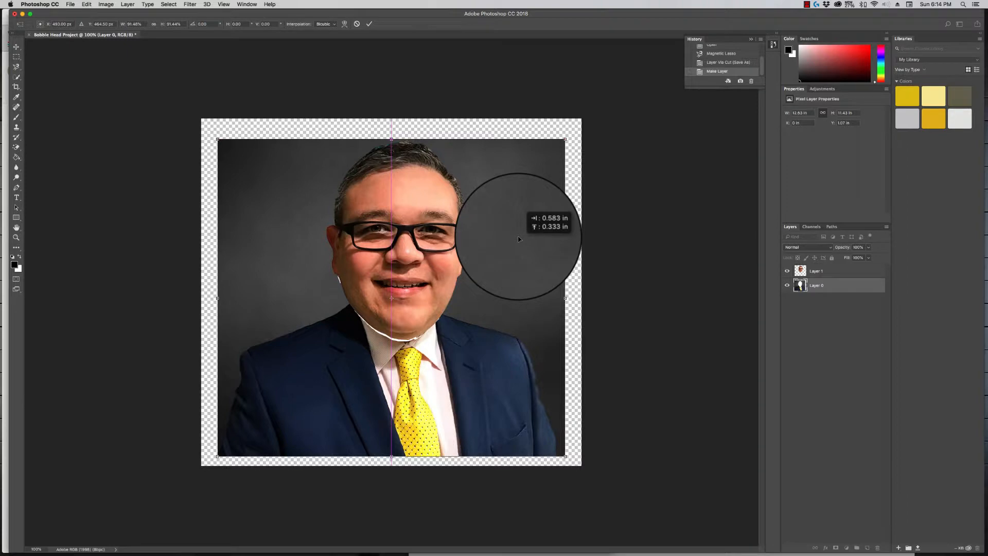
pyautogui.moveTo(565, 139); pyautogui.dragTo(530, 172)
pyautogui.moveTo(489, 244); pyautogui.dragTo(392, 155)
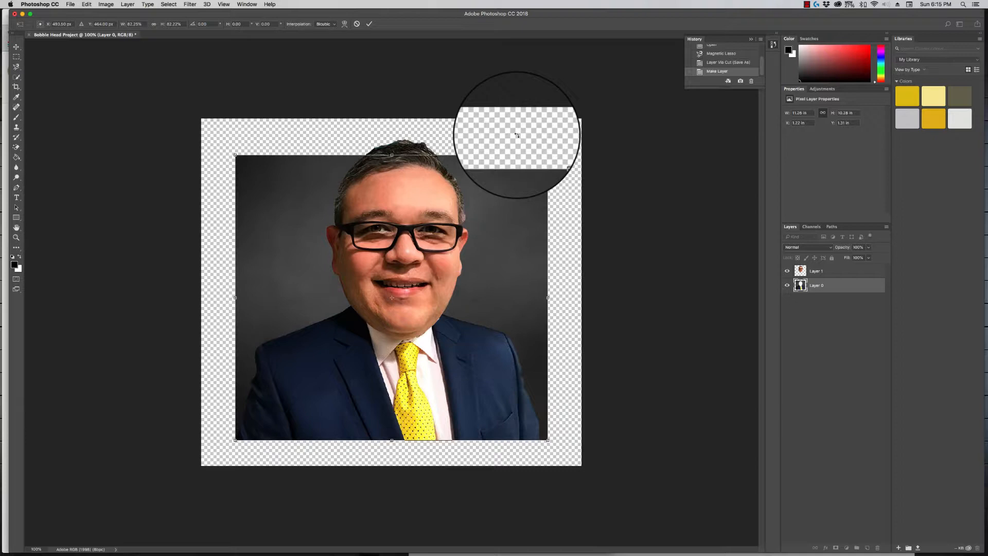
pyautogui.doubleClick(495, 233)
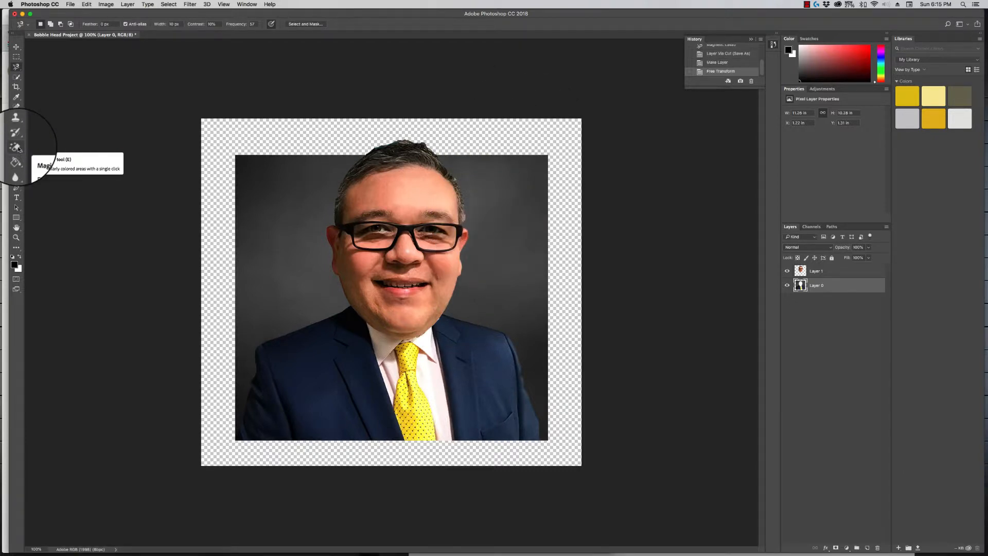
# Hide the head layer and try erasing the body layer's grey background with the Magic Eraser at tolerance 50.
pyautogui.click(18, 149)
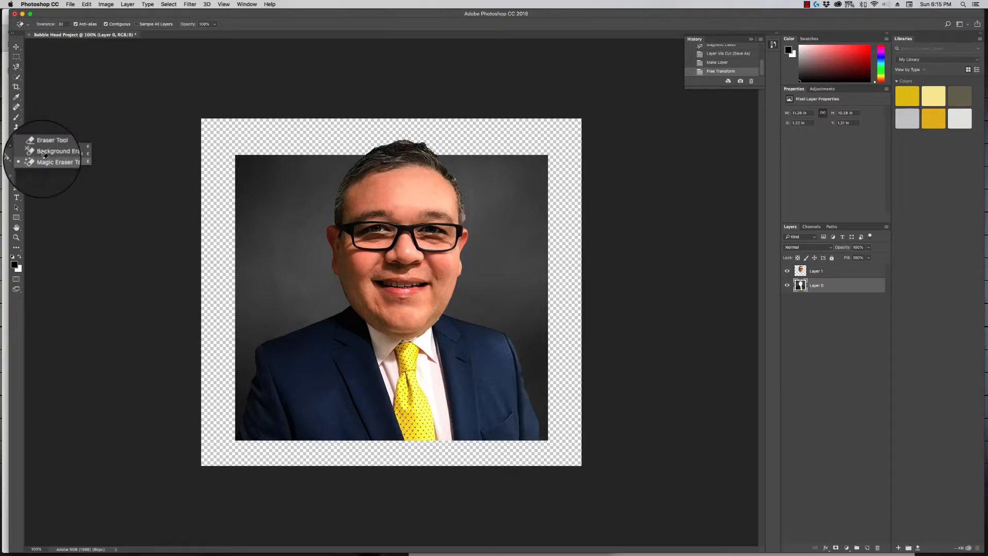
pyautogui.click(43, 160)
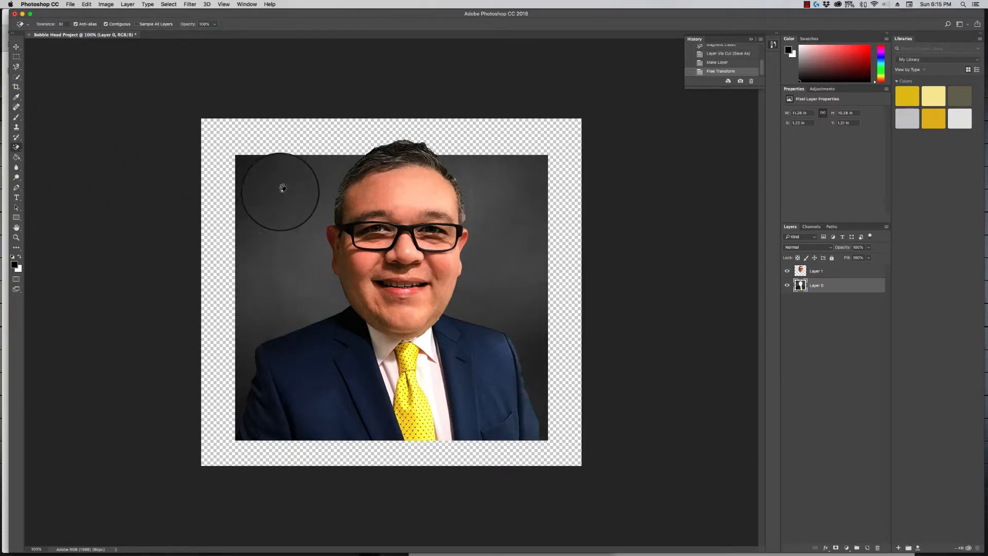
pyautogui.doubleClick(60, 24)
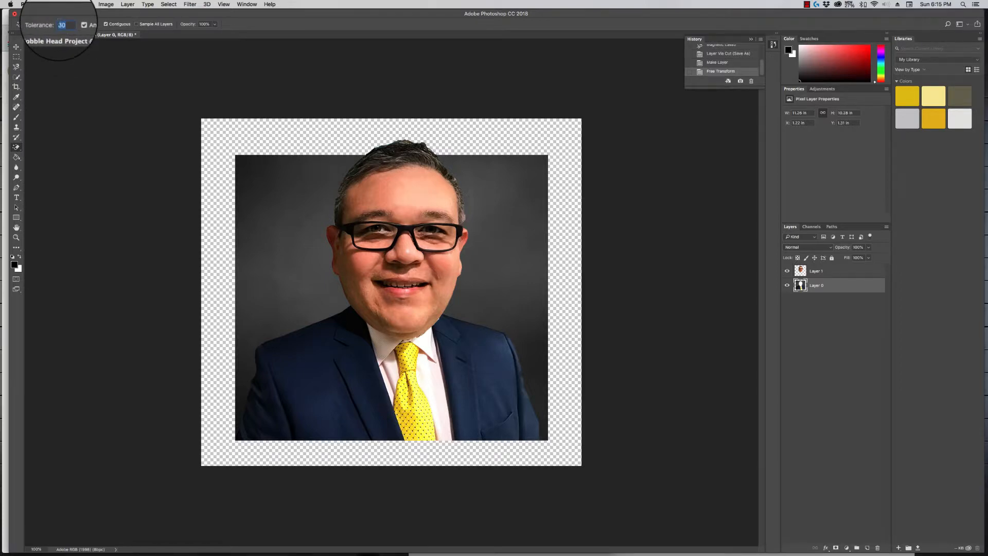
pyautogui.write('50')
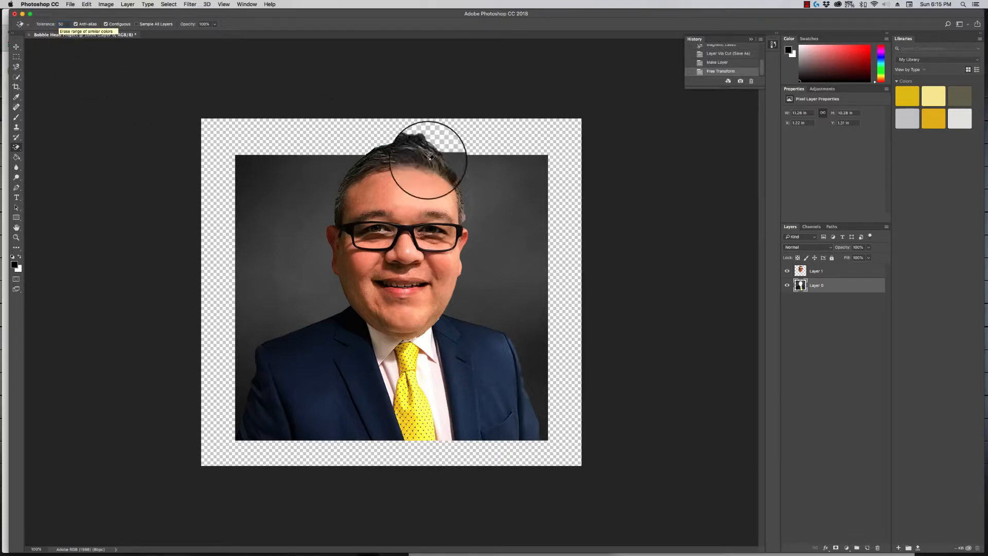
pyautogui.click(786, 272)
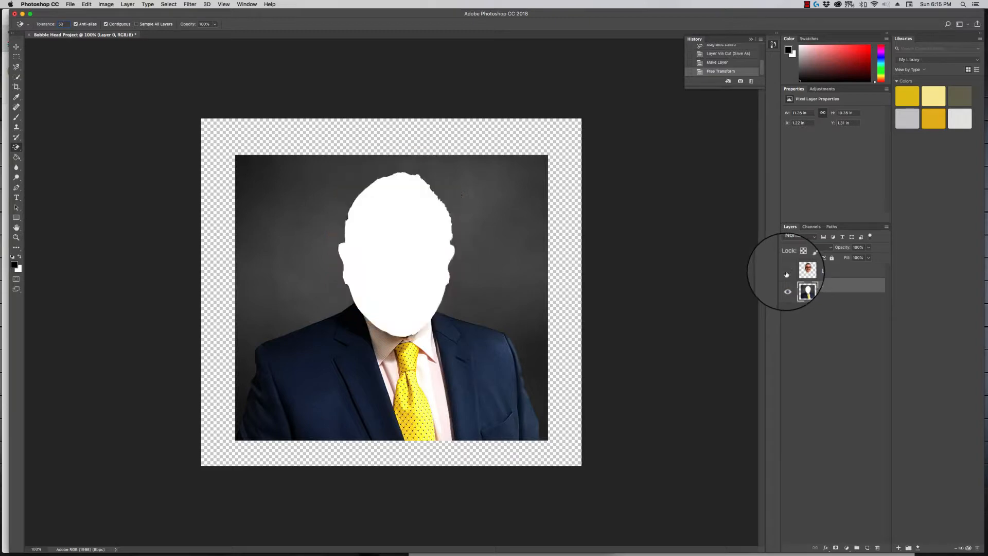
pyautogui.click(461, 186)
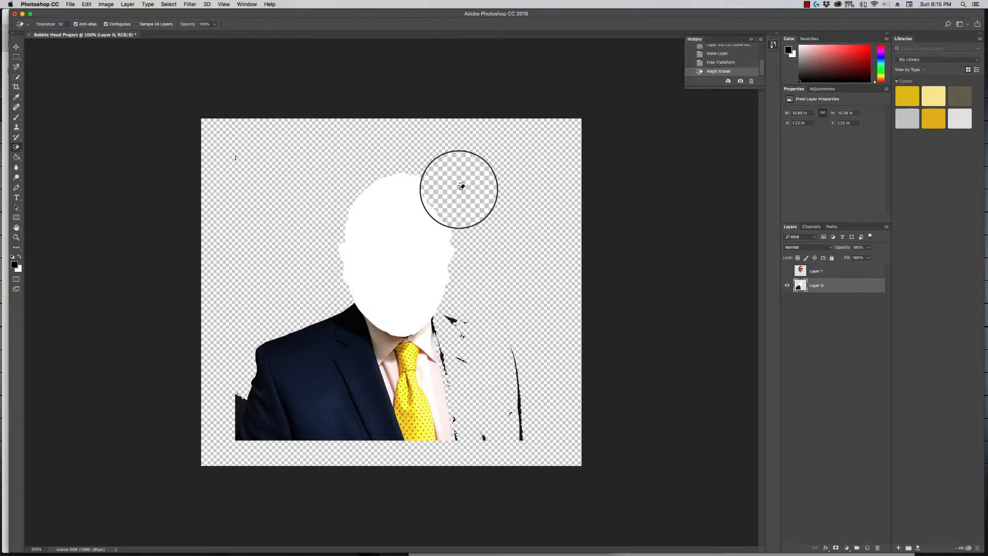
pyautogui.hotkey('ctrl', 'z')
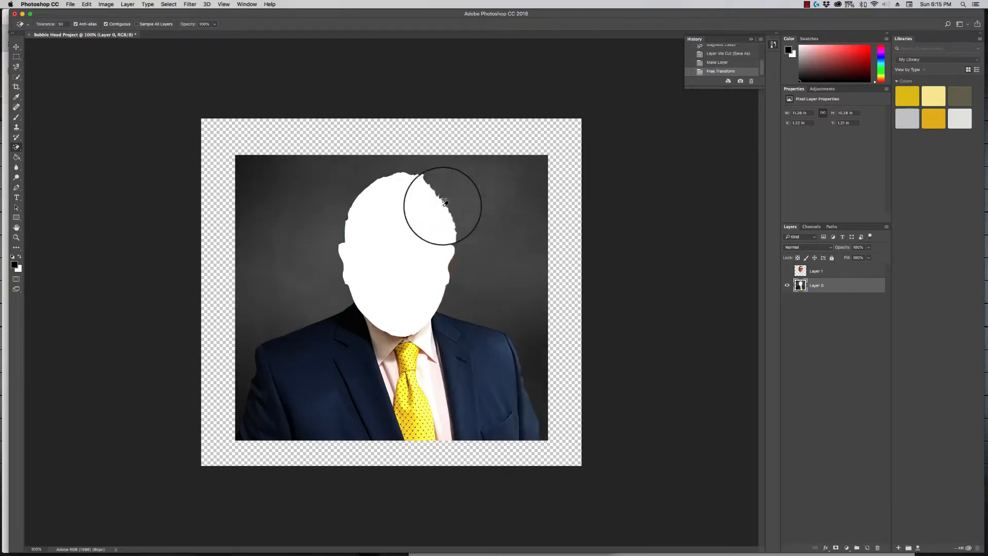
# Set the Magic Eraser tolerance to 30 and erase the grey backdrop around the head shape and in the image's upper-left corner.
pyautogui.moveTo(67, 25); pyautogui.dragTo(51, 25)
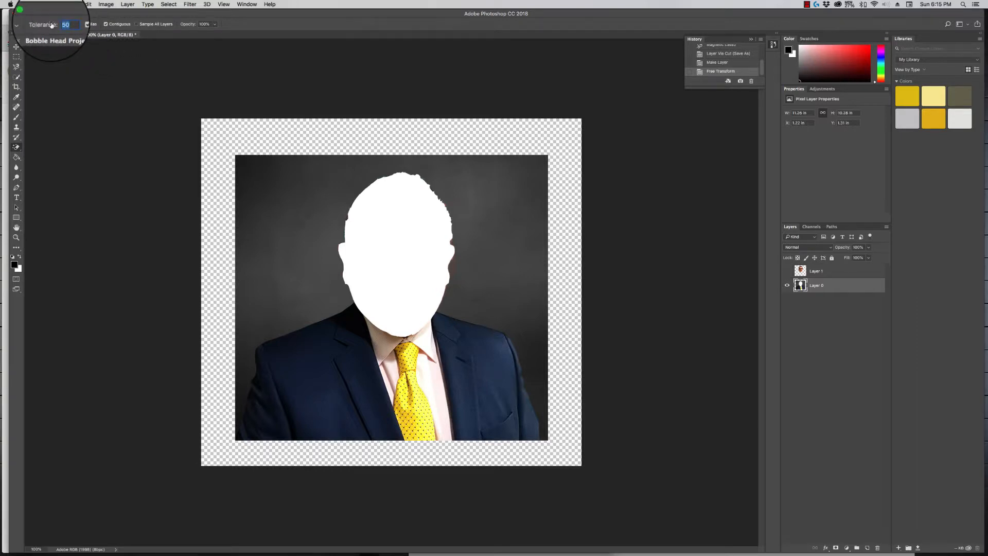
pyautogui.write('30')
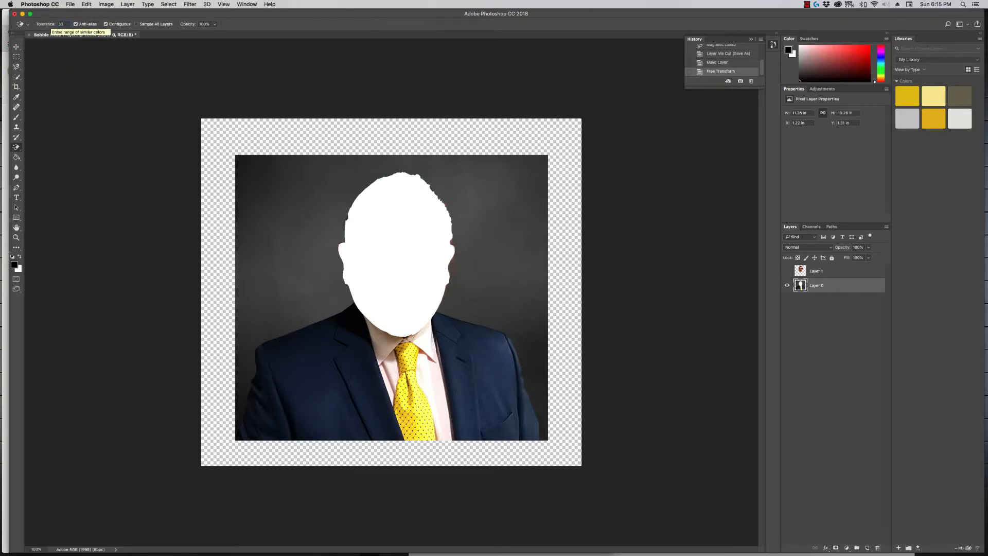
pyautogui.click(503, 209)
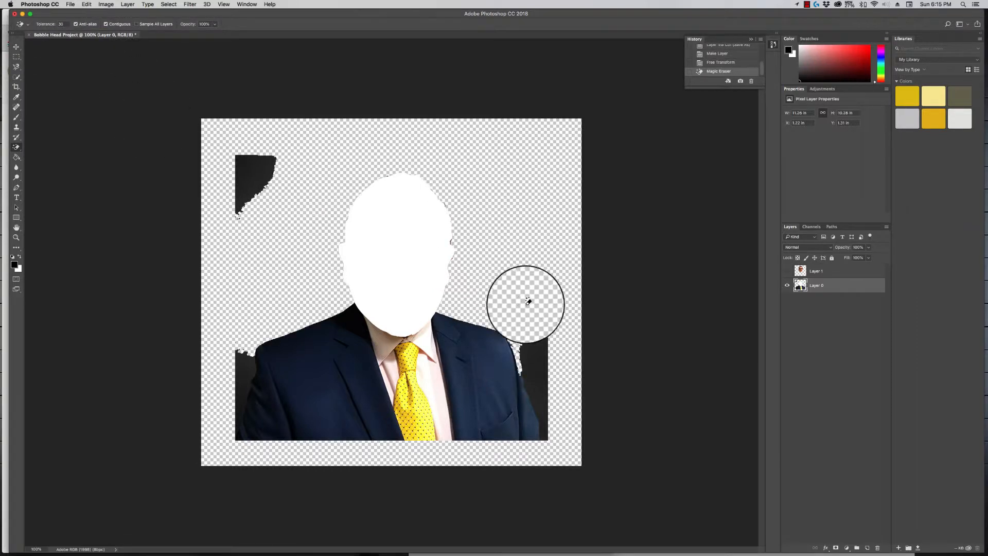
pyautogui.click(244, 173)
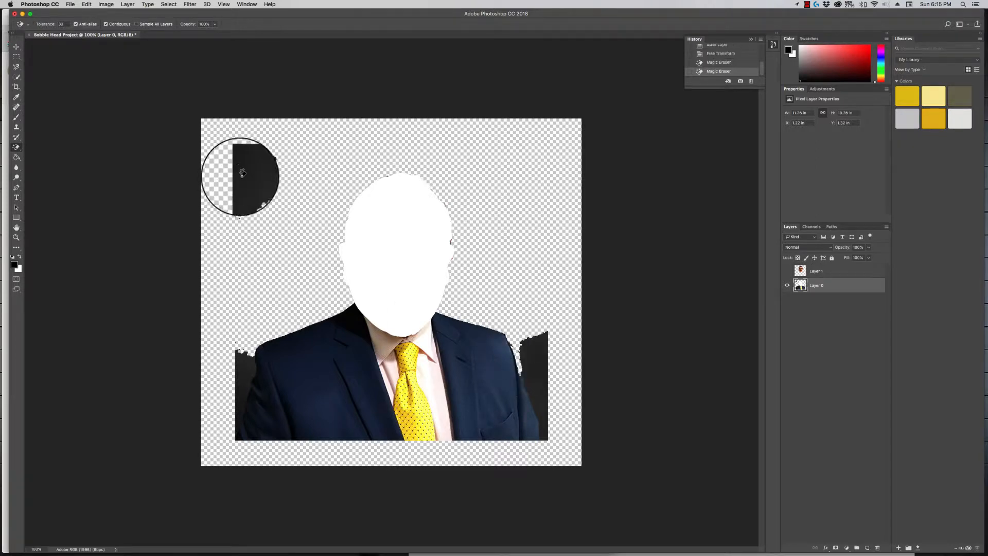
pyautogui.click(249, 224)
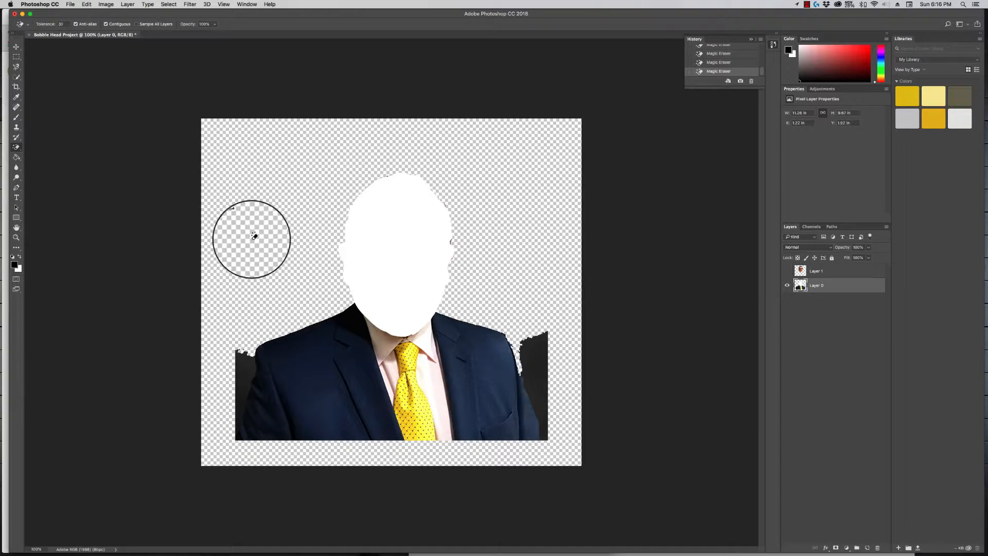
# Try erasing the grey patch beside the image's left sleeve, and erase the one beside the right sleeve with the Magic Eraser at tolerance 20.
pyautogui.click(241, 364)
pyautogui.press('super+z')
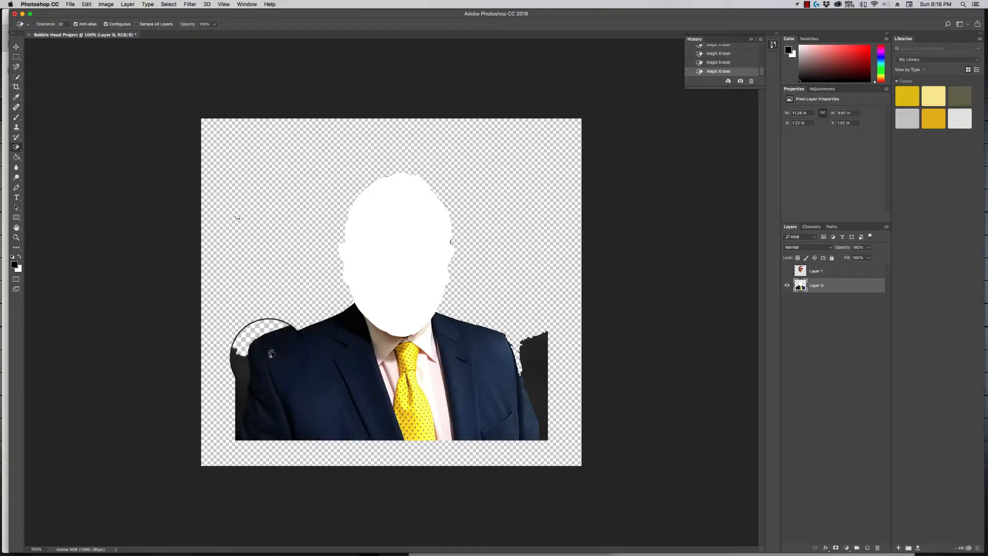
pyautogui.click(61, 24)
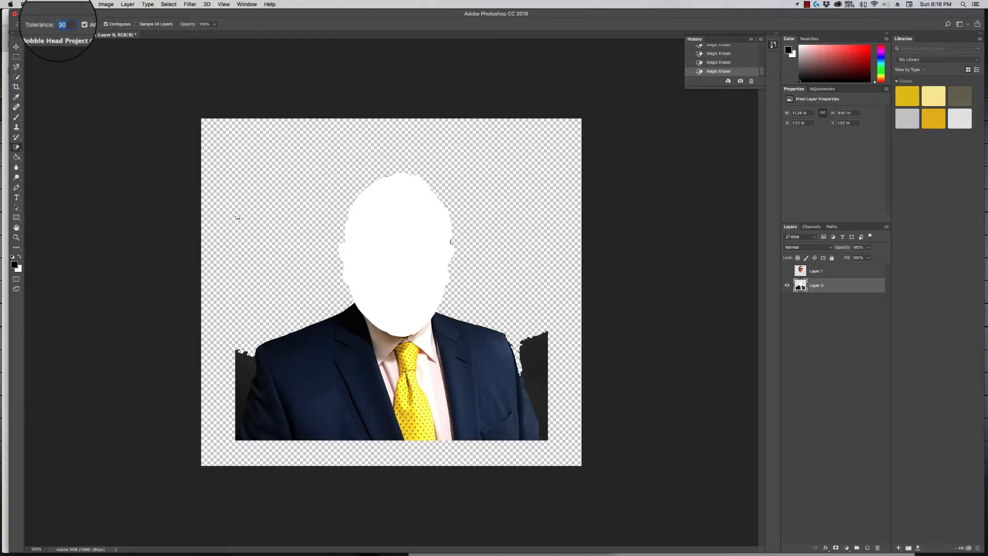
pyautogui.write('20')
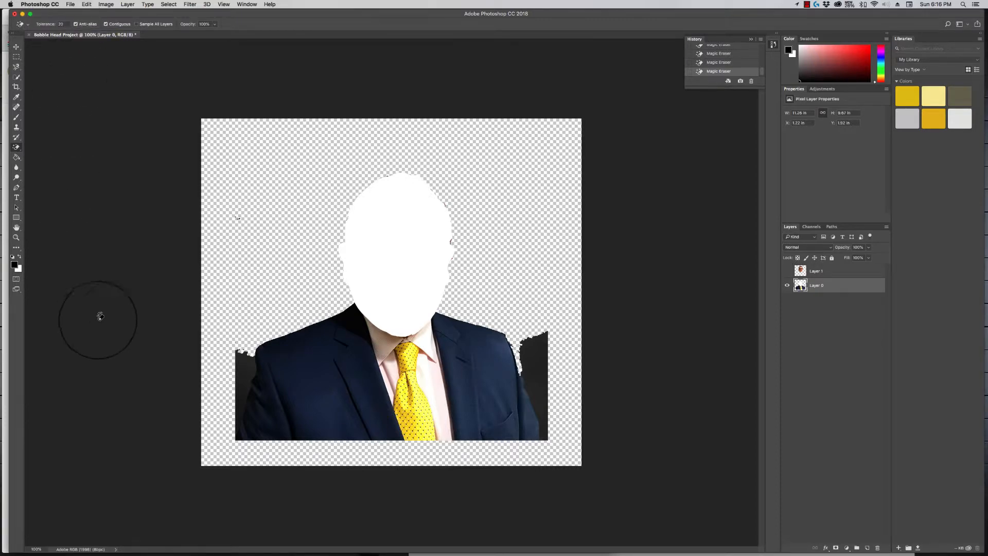
pyautogui.click(243, 365)
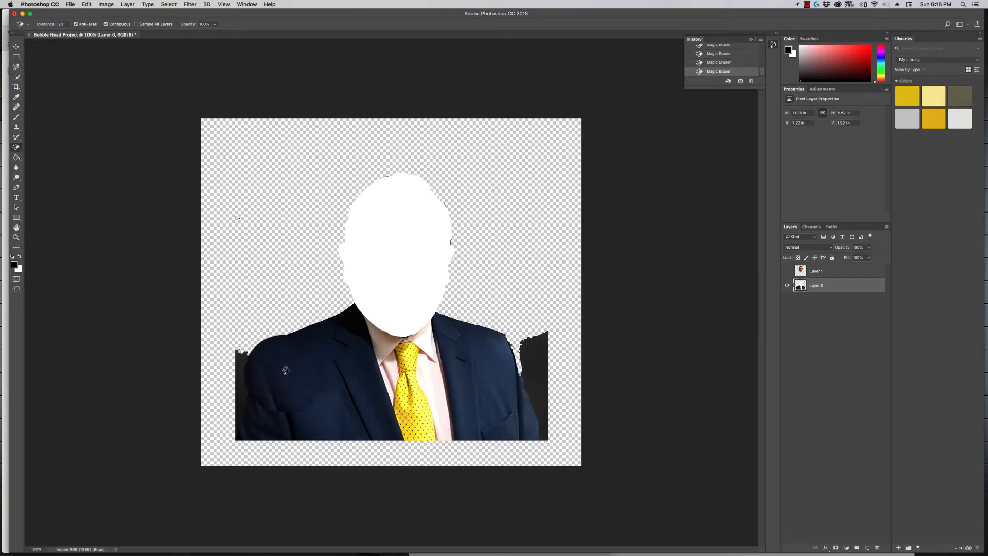
pyautogui.click(538, 375)
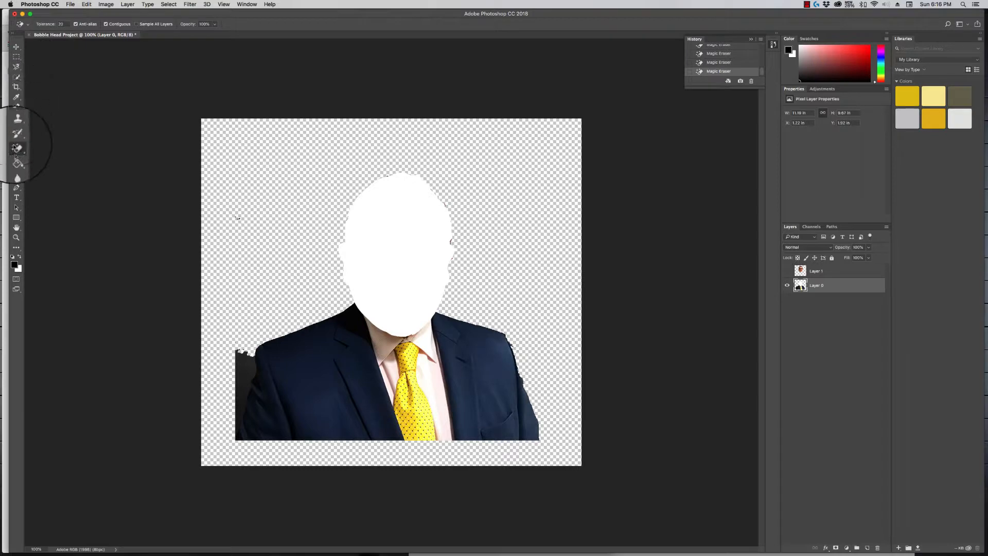
# Set the Magic Eraser tolerance to 10 and erase the remaining grey backdrop beside the image's left sleeve.
pyautogui.click(61, 24)
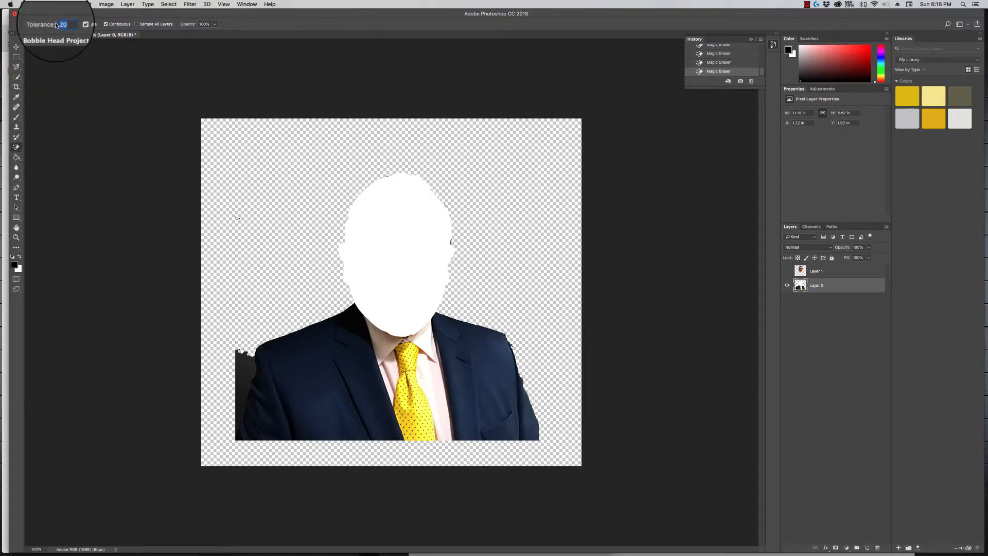
pyautogui.write('10')
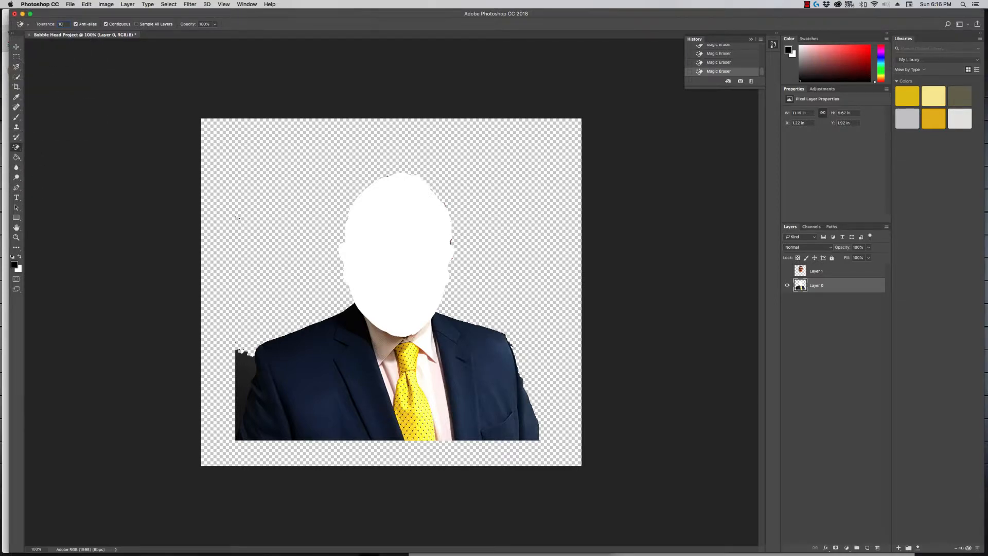
pyautogui.click(242, 365)
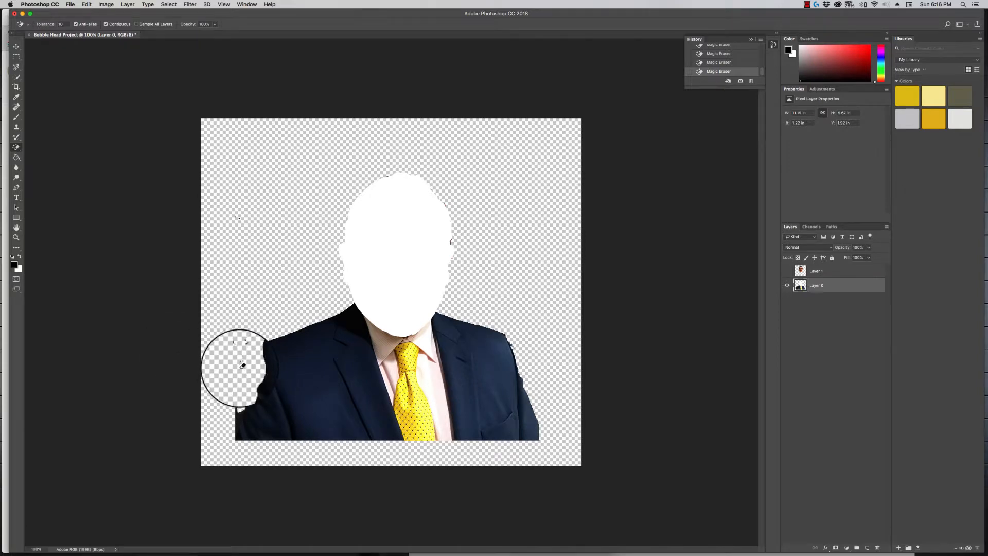
pyautogui.click(238, 412)
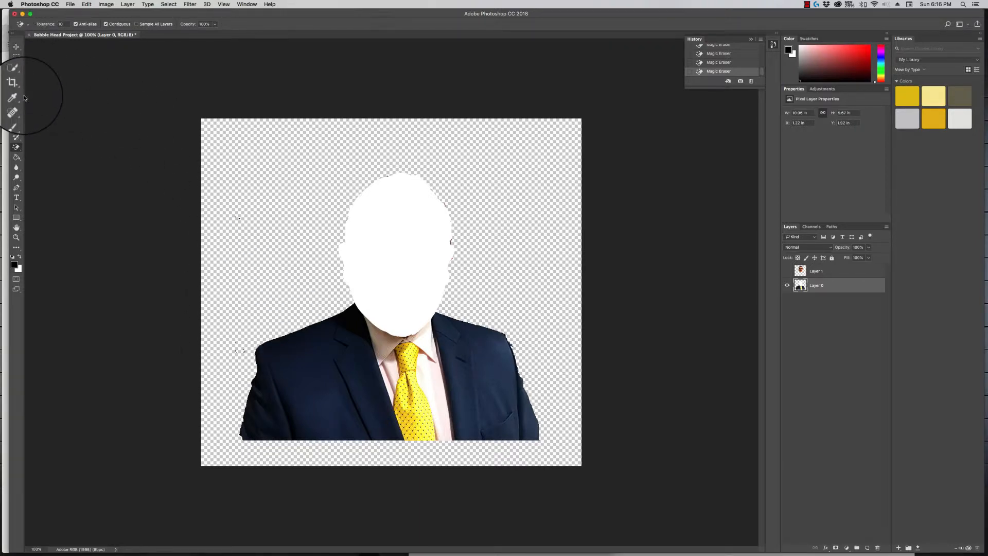
# Clean up the stray background specks and rough jacket edges on the body layer with the regular Eraser and a small hard round brush.
pyautogui.rightClick(16, 147)
pyautogui.click(40, 148)
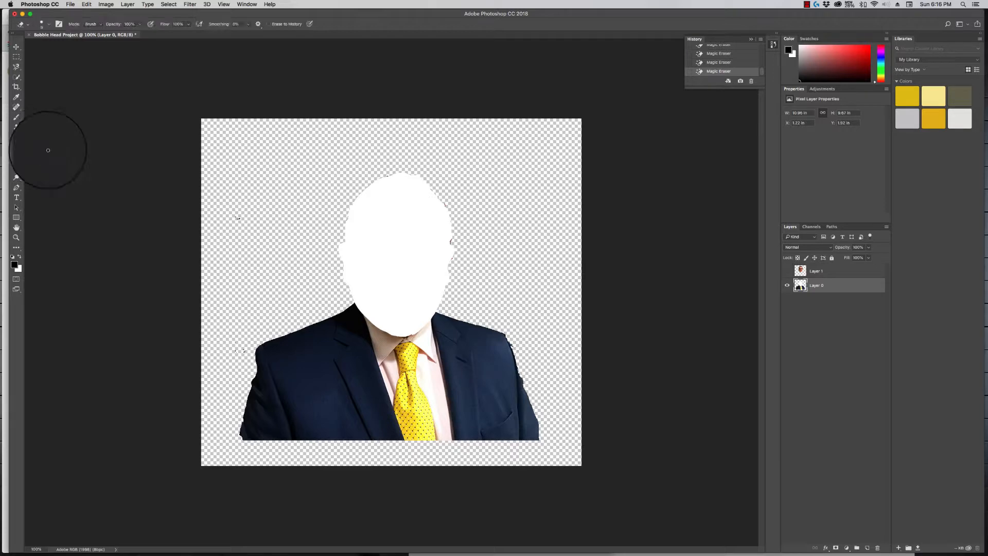
pyautogui.rightClick(232, 197)
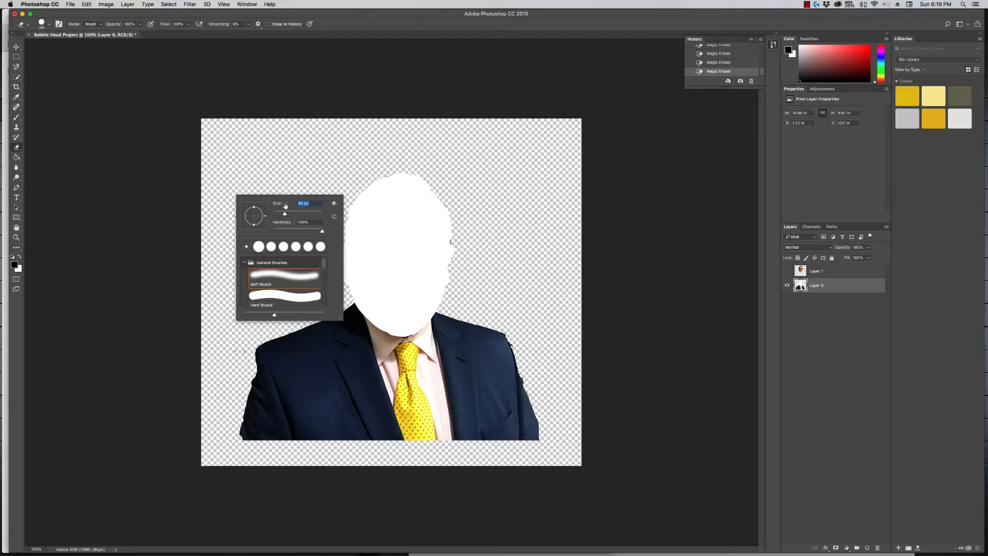
pyautogui.click(278, 178)
pyautogui.moveTo(239, 216); pyautogui.dragTo(232, 226)
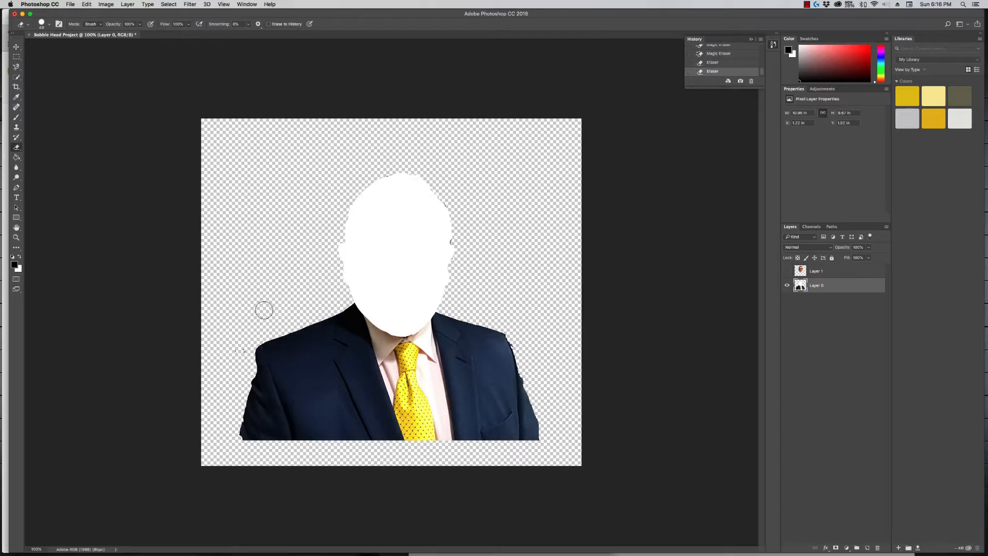
pyautogui.moveTo(243, 351); pyautogui.dragTo(236, 354)
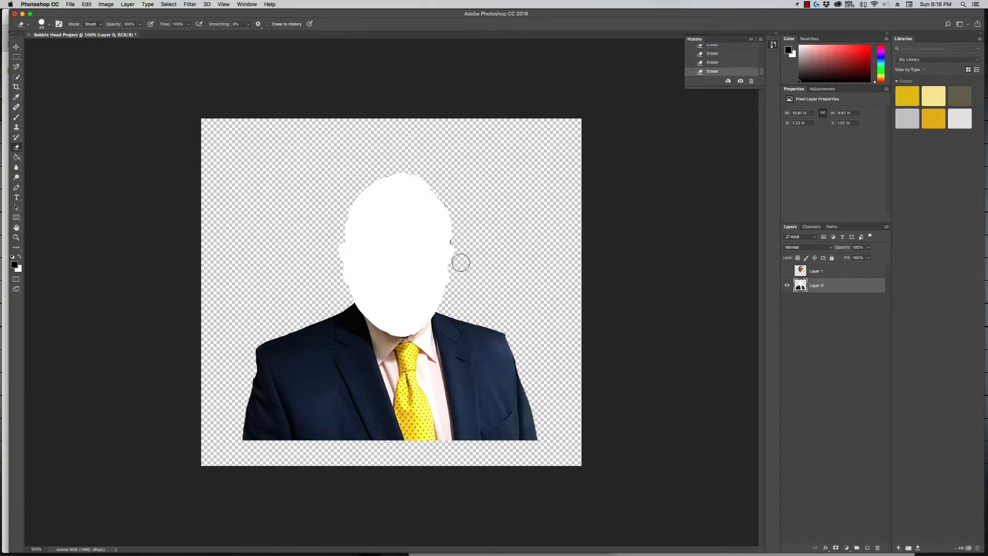
# Move the body down to the canvas's lower edge, and show the head layer again, repositioning it over the collar.
pyautogui.click(16, 46)
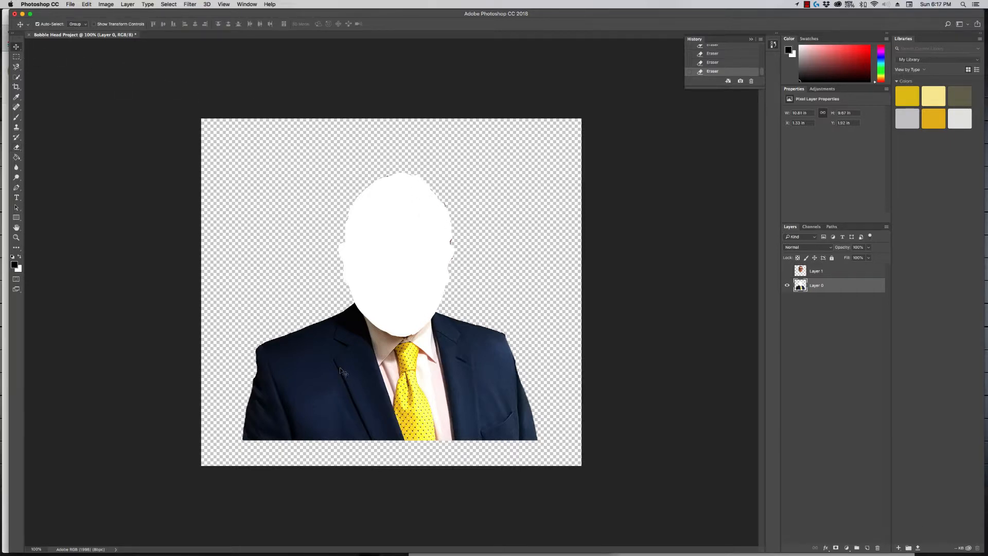
pyautogui.moveTo(341, 371); pyautogui.dragTo(343, 396)
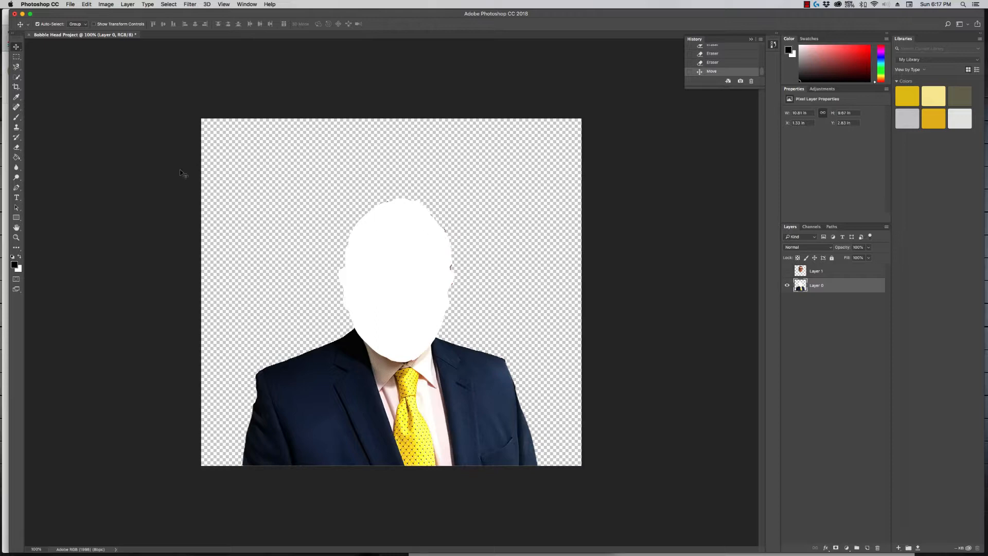
pyautogui.click(787, 272)
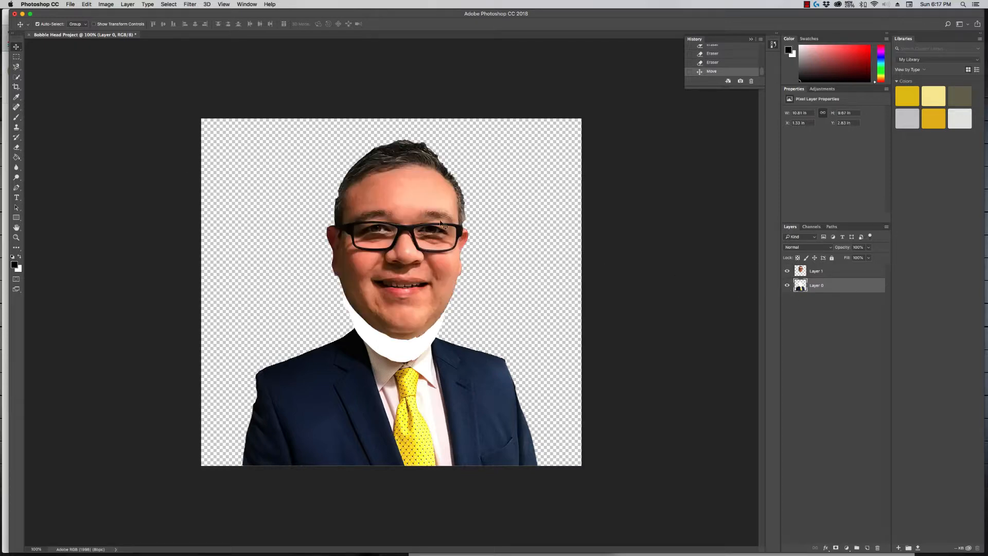
pyautogui.moveTo(410, 249); pyautogui.dragTo(406, 280)
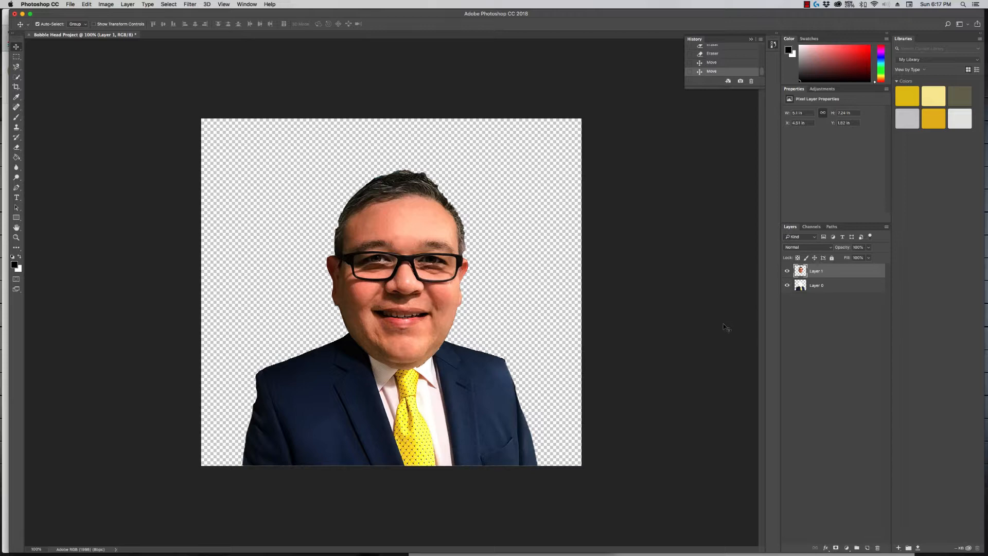
pyautogui.moveTo(425, 299)
pyautogui.mouseDown()
pyautogui.moveTo(418, 282)
pyautogui.moveTo(415, 297)
pyautogui.moveTo(430, 304)
pyautogui.mouseUp()
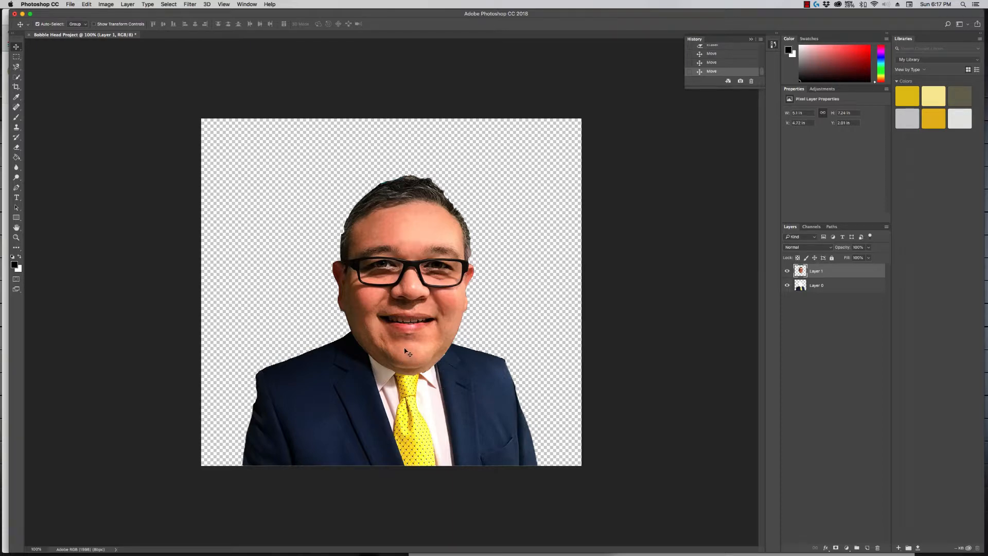
# Shift the head aside over the jacket and trim the leftover edge under the chin and jaw with the Eraser.
pyautogui.moveTo(406, 352); pyautogui.dragTo(446, 357)
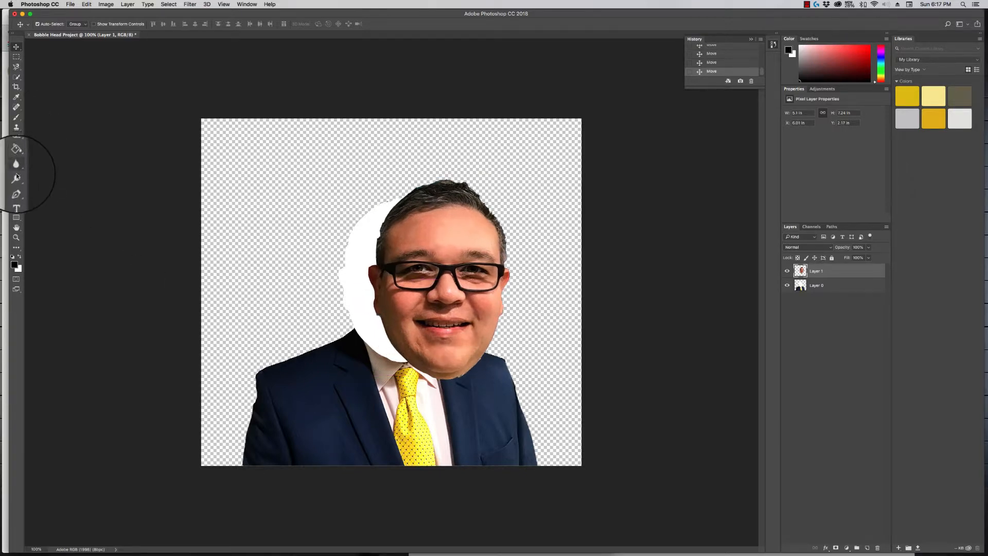
pyautogui.click(17, 147)
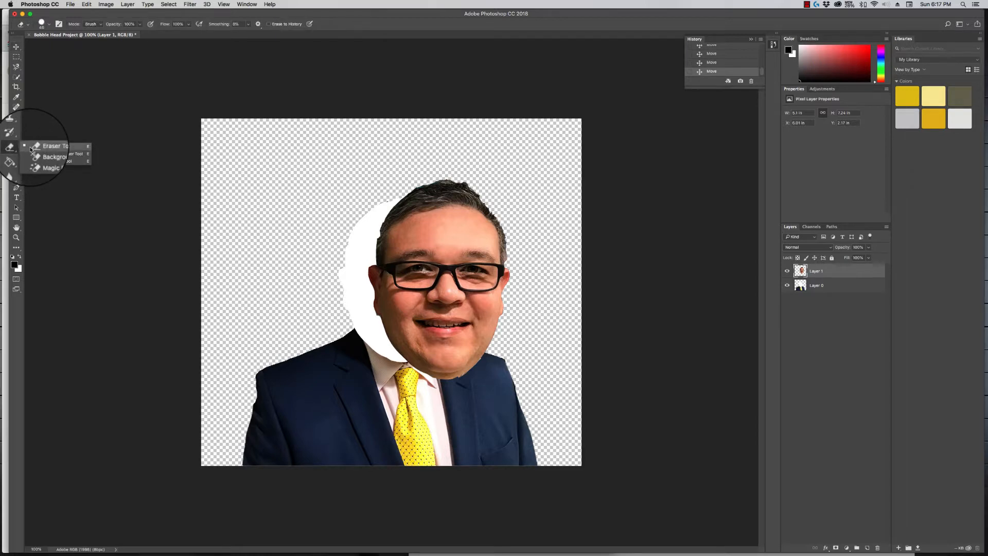
pyautogui.click(54, 146)
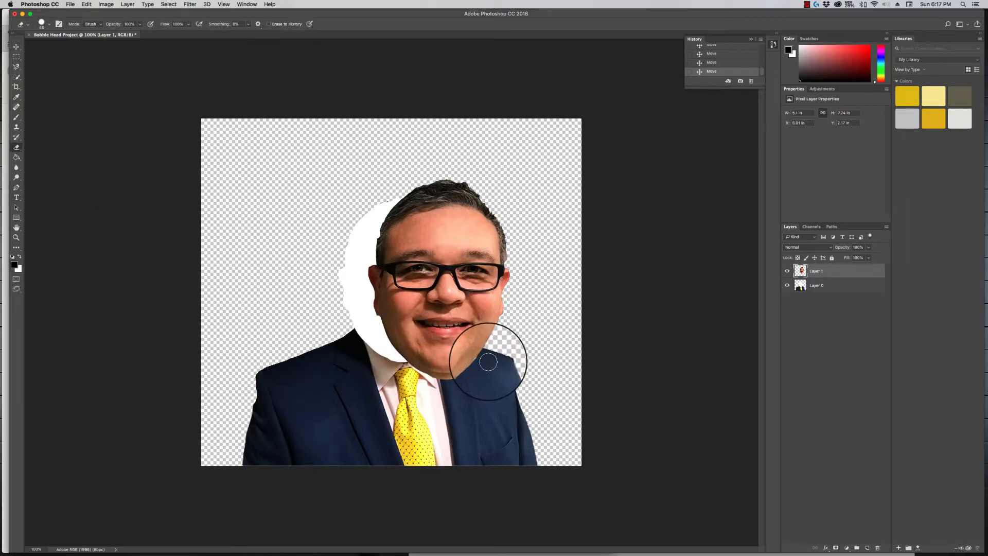
pyautogui.moveTo(489, 362)
pyautogui.mouseDown()
pyautogui.moveTo(425, 384)
pyautogui.moveTo(489, 375)
pyautogui.mouseUp()
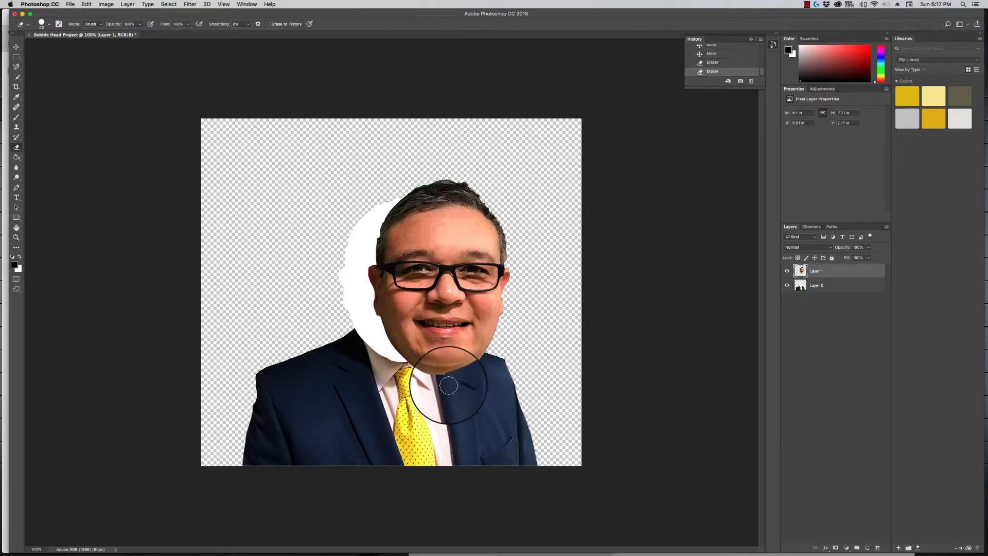
pyautogui.moveTo(448, 385); pyautogui.dragTo(408, 405)
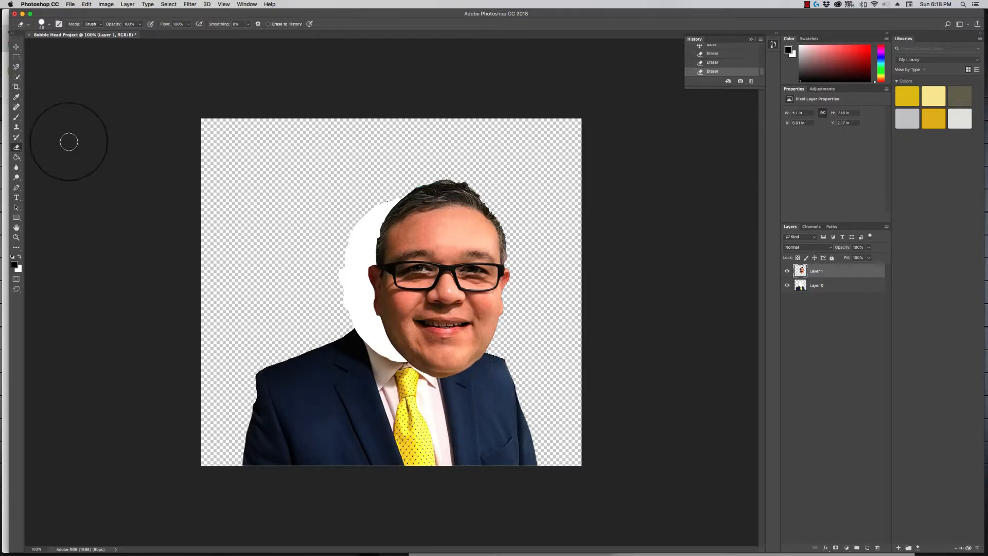
# Move the head from the jacket onto the collar, centring the chin just above the yellow tie.
pyautogui.rightClick(16, 147)
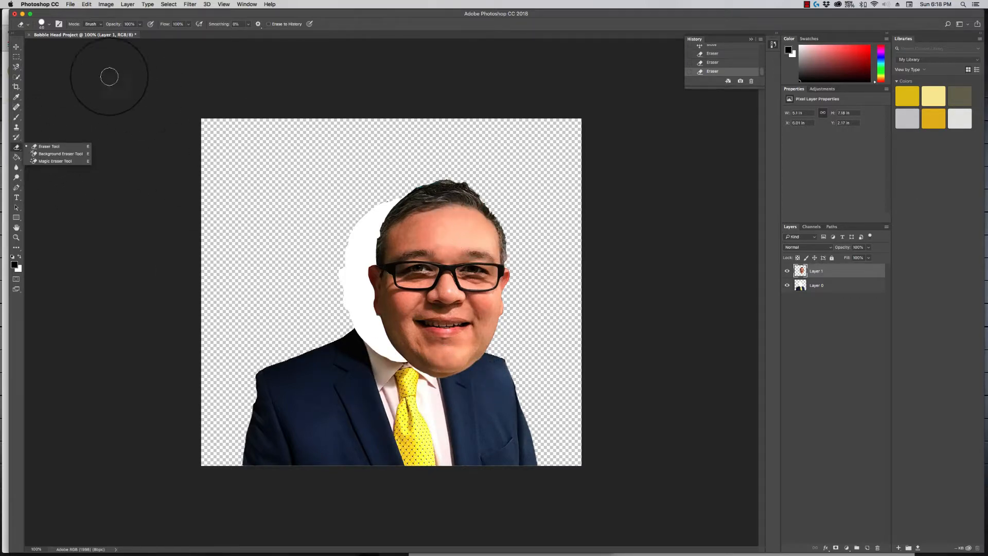
pyautogui.click(16, 47)
pyautogui.moveTo(423, 273); pyautogui.dragTo(380, 263)
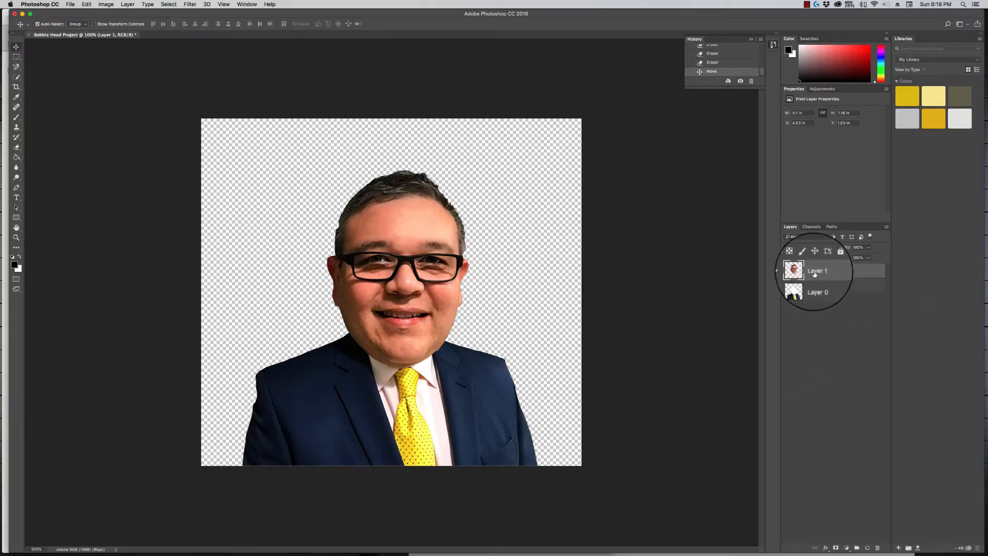
# Rename the head's layer Head and the body's layer Body.
pyautogui.write('H')
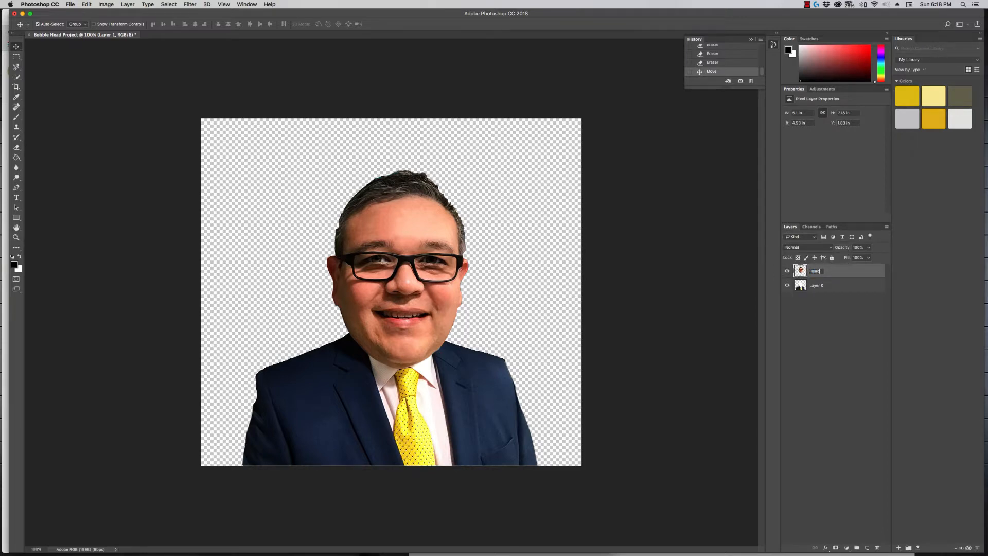
pyautogui.write('ead')
pyautogui.press('Return')
pyautogui.doubleClick(816, 285)
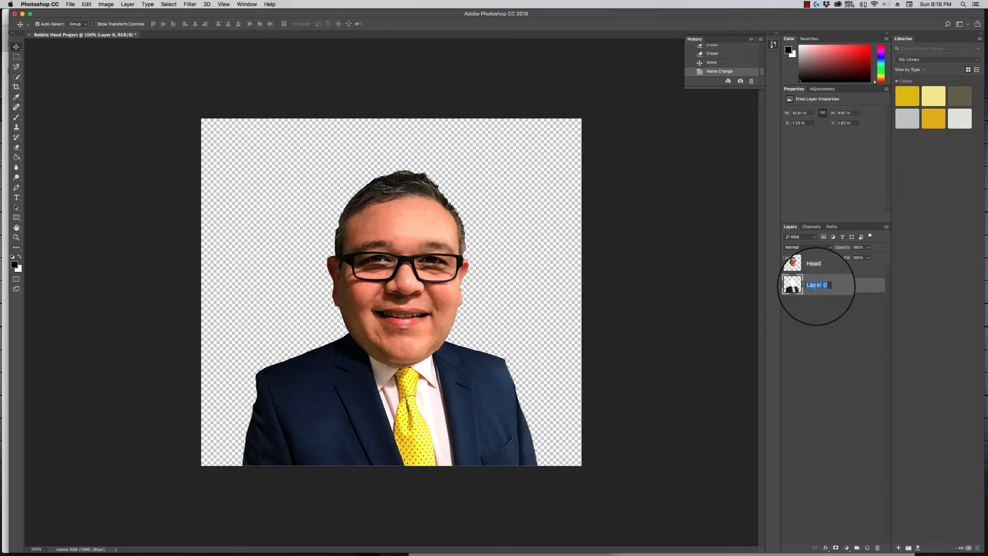
pyautogui.write('Body')
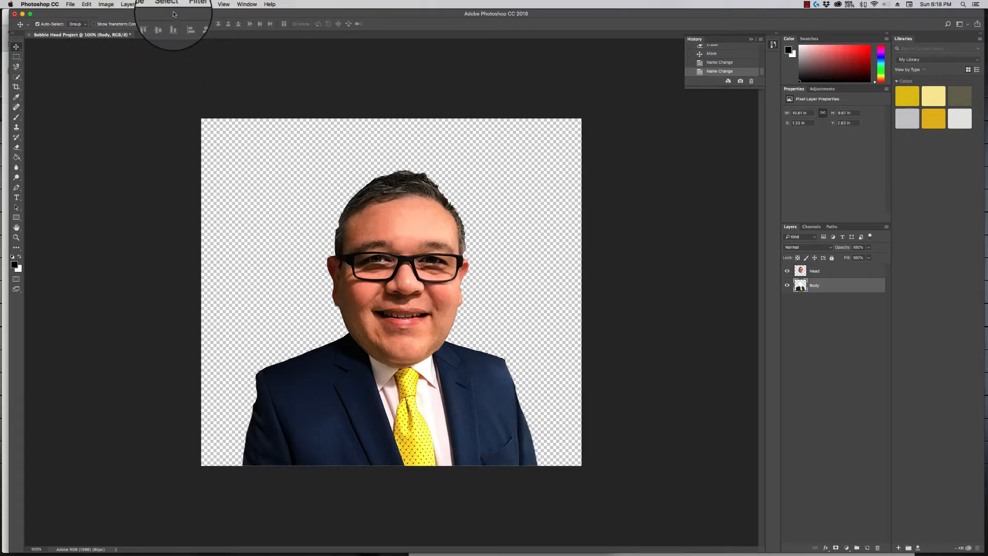
# Open the Head layer in the Liquify filter and set Eye Size to 93 for the left eye and 100 for the right.
pyautogui.click(188, 4)
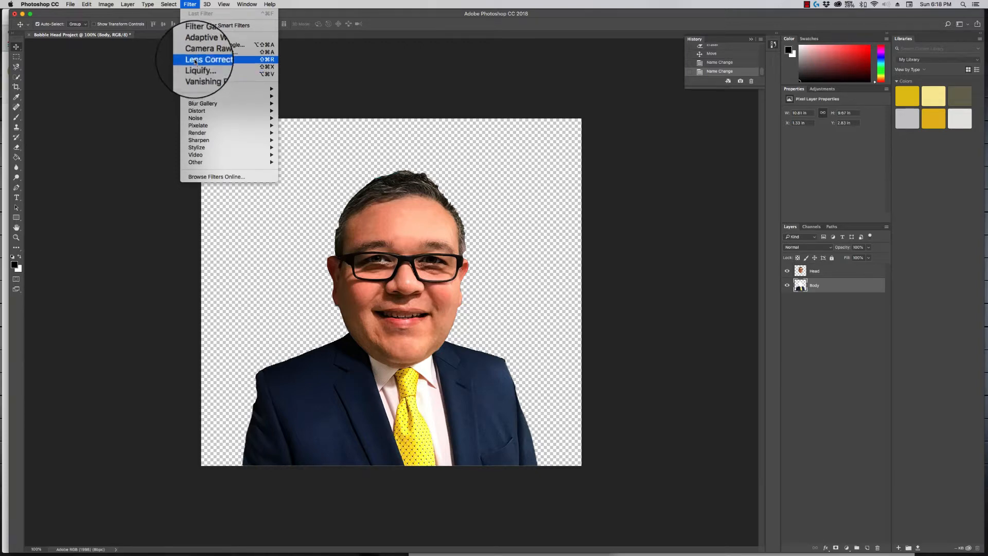
pyautogui.click(821, 286)
pyautogui.click(832, 271)
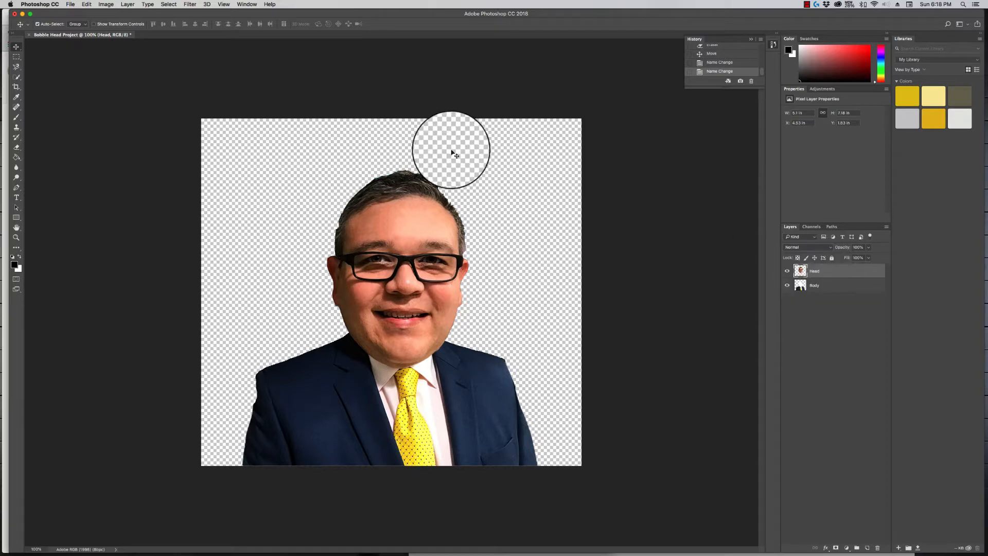
pyautogui.click(188, 4)
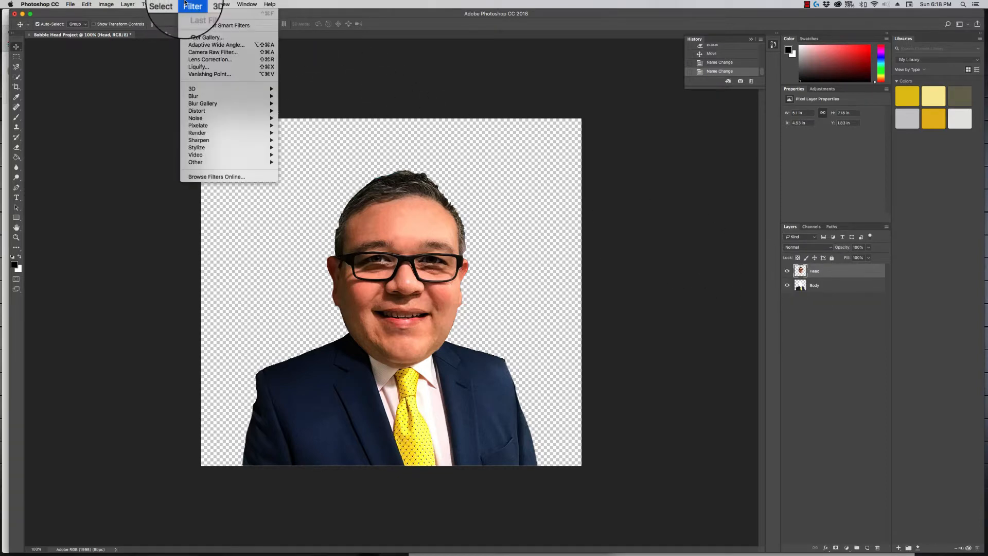
pyautogui.click(202, 67)
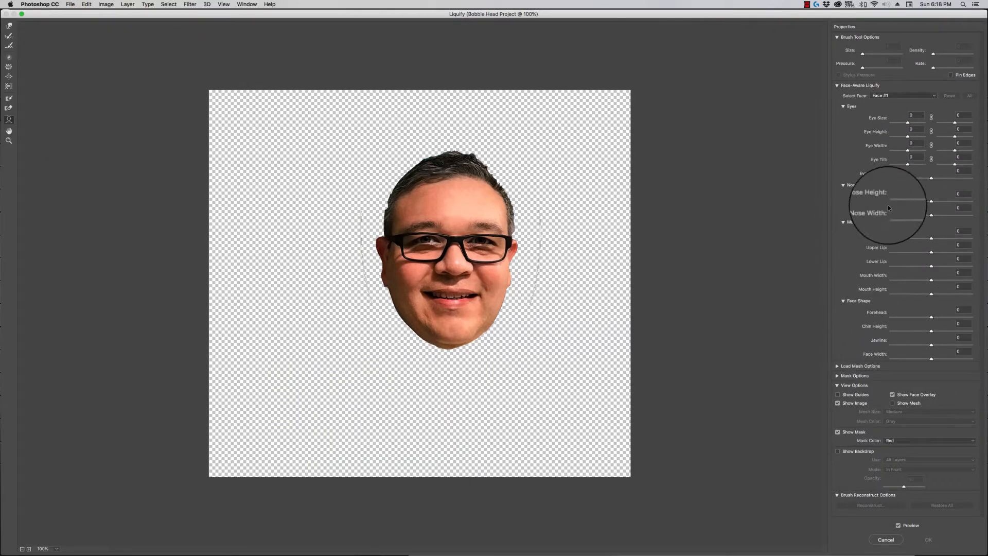
pyautogui.click(909, 122)
pyautogui.moveTo(910, 123); pyautogui.dragTo(972, 125)
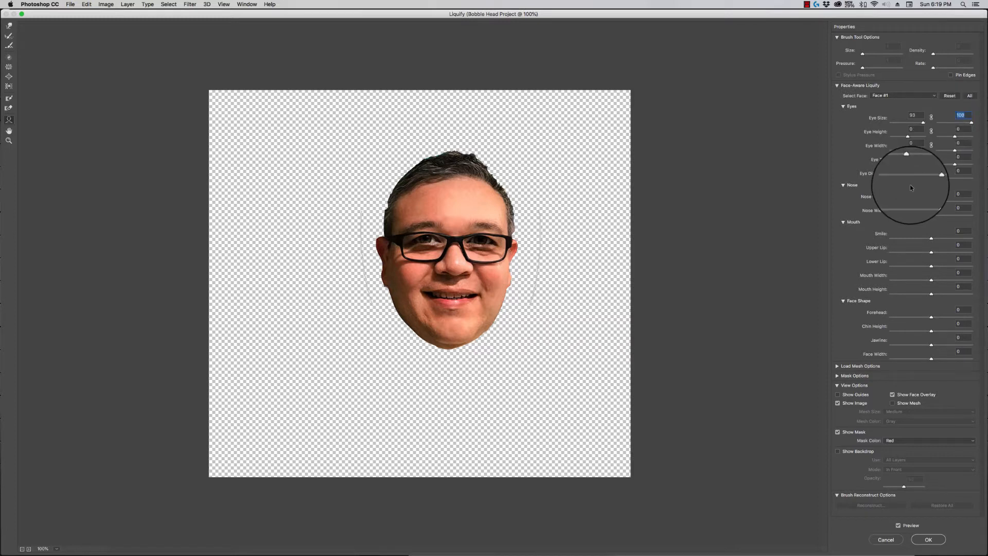
# Try the maximum Eye Height on both eyes, and set it to 1 for each eye instead.
pyautogui.moveTo(904, 135); pyautogui.dragTo(926, 138)
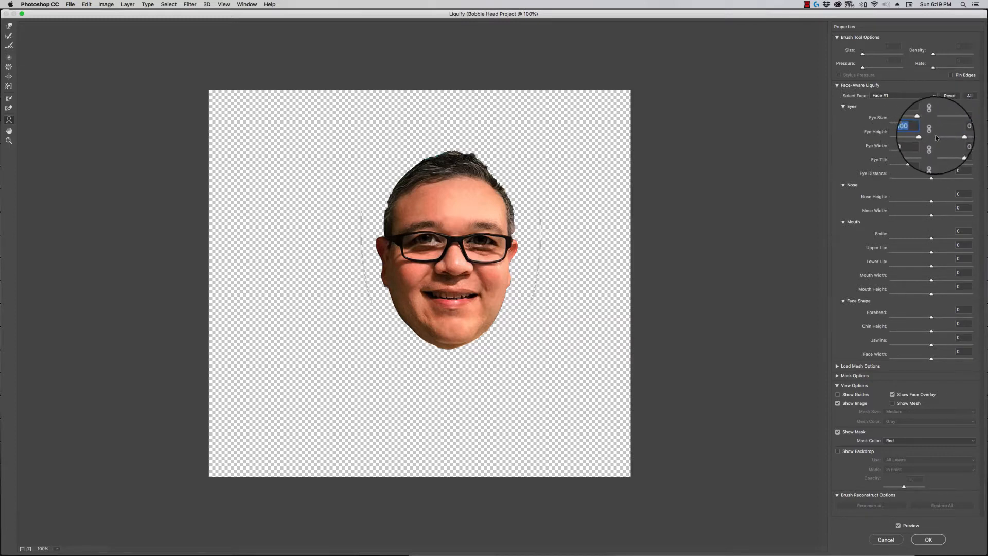
pyautogui.moveTo(965, 137); pyautogui.dragTo(975, 136)
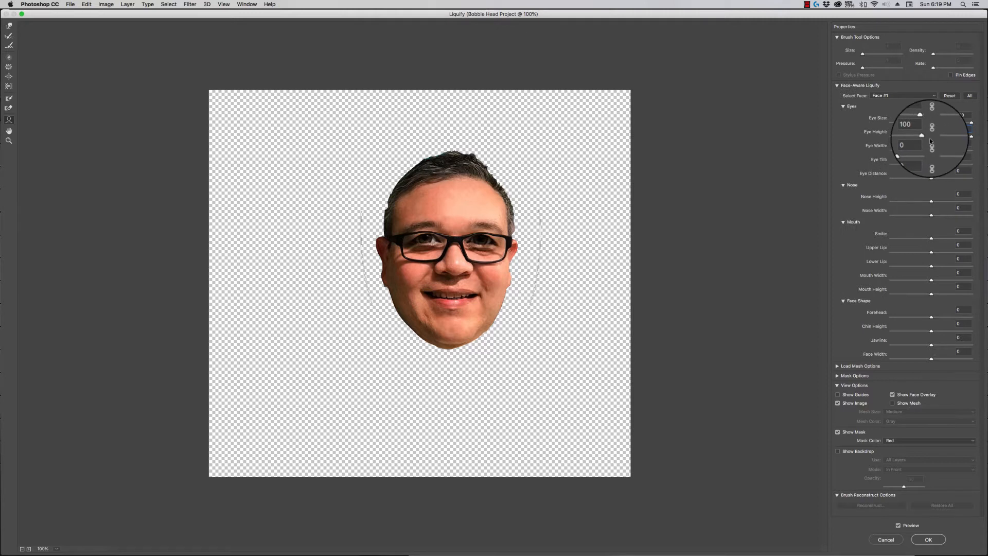
pyautogui.moveTo(924, 138)
pyautogui.mouseDown()
pyautogui.moveTo(889, 140)
pyautogui.moveTo(908, 139)
pyautogui.mouseUp()
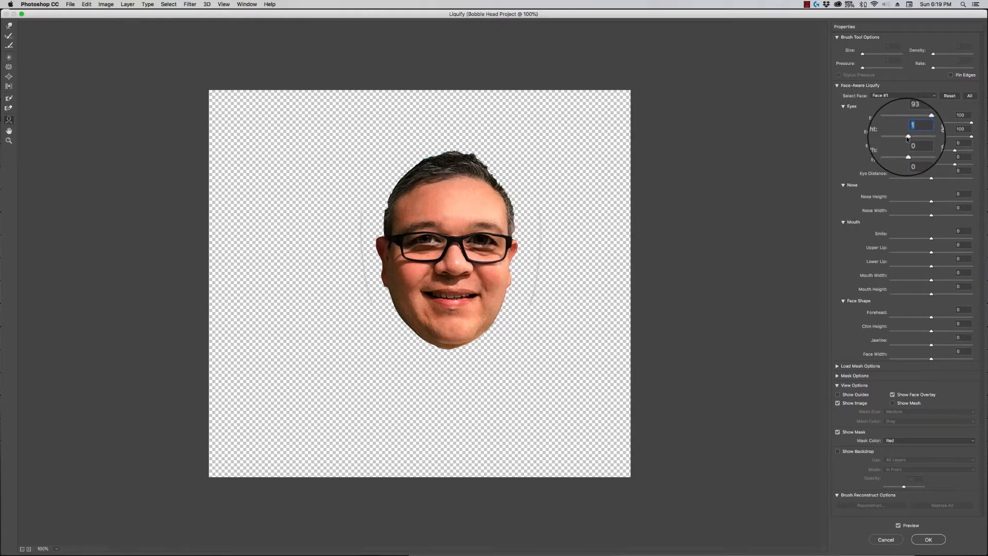
pyautogui.moveTo(965, 131); pyautogui.dragTo(952, 131)
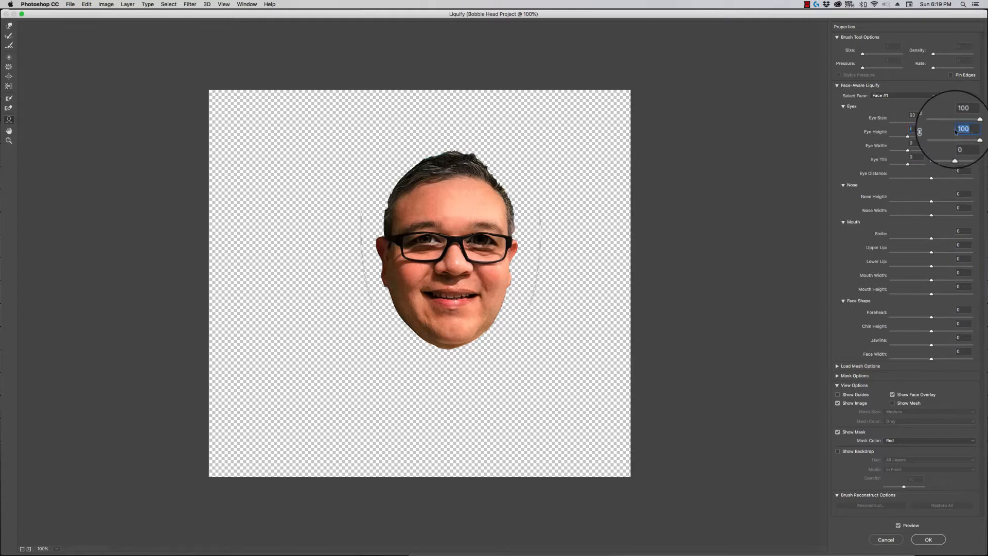
pyautogui.write('1')
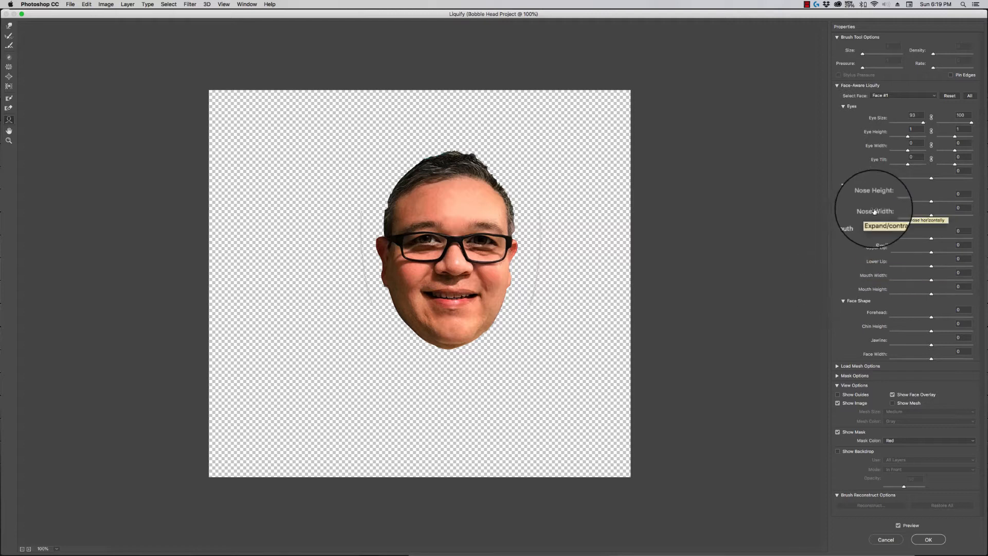
# Set the left Eye Width to 100 and its Eye Tilt to -17, tilt the right eye negatively too, and set Eye Distance to -3.
pyautogui.click(908, 152)
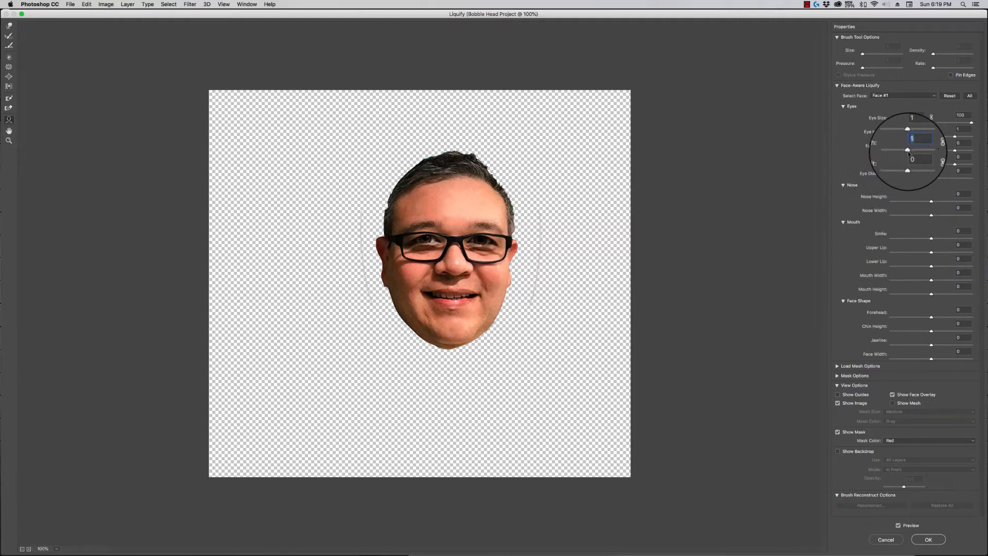
pyautogui.moveTo(907, 153); pyautogui.dragTo(932, 152)
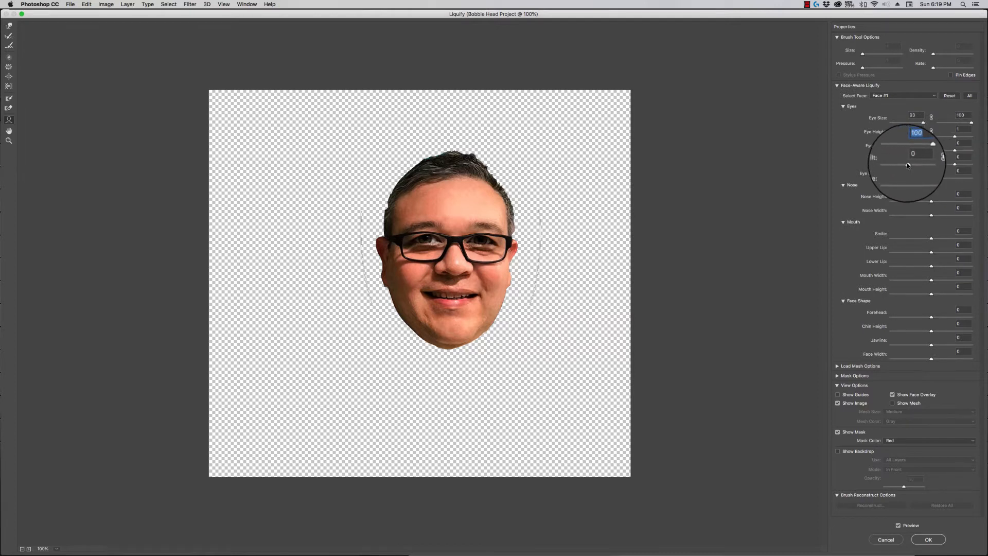
pyautogui.moveTo(908, 165)
pyautogui.mouseDown()
pyautogui.moveTo(919, 165)
pyautogui.moveTo(903, 165)
pyautogui.mouseUp()
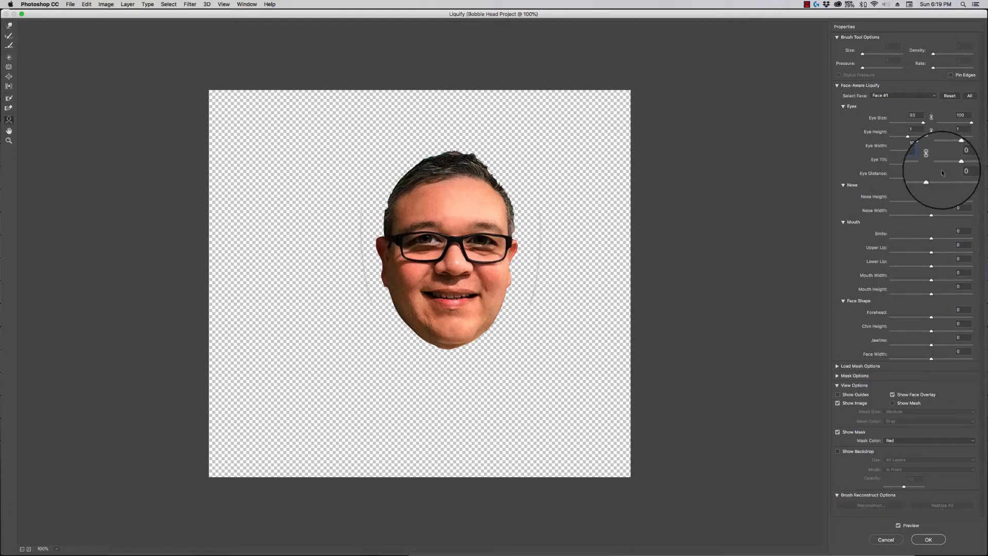
pyautogui.moveTo(956, 165); pyautogui.dragTo(951, 166)
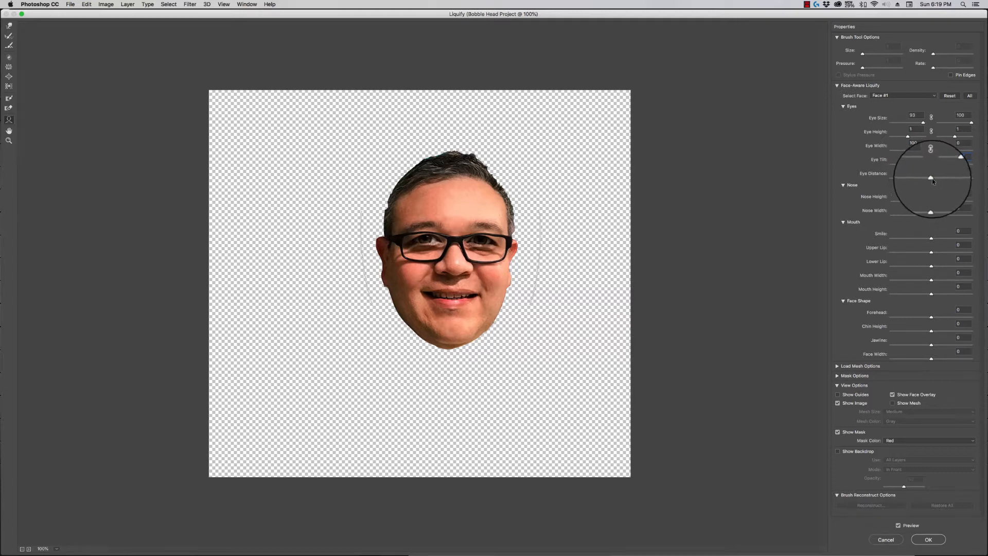
pyautogui.moveTo(938, 180); pyautogui.dragTo(929, 180)
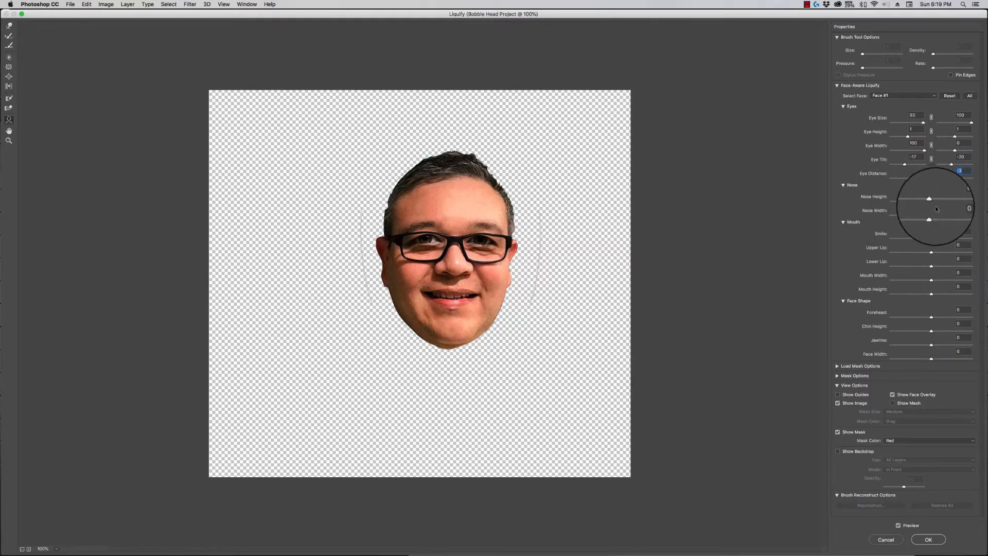
# Set Nose Height to -23, and adjust the mouth to Smile 100, Upper Lip -32 and Lower Lip -29.
pyautogui.moveTo(930, 202)
pyautogui.mouseDown()
pyautogui.moveTo(910, 208)
pyautogui.moveTo(936, 209)
pyautogui.moveTo(920, 213)
pyautogui.mouseUp()
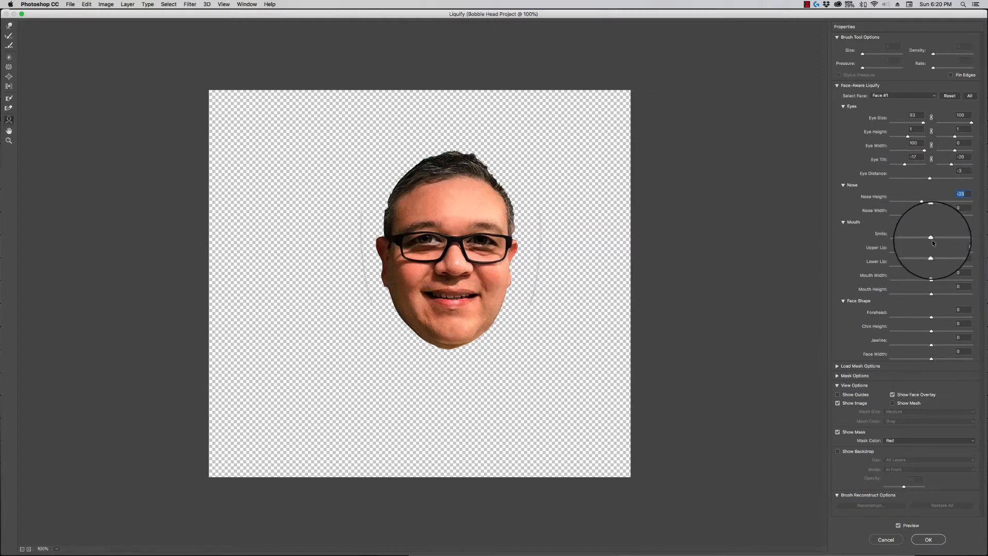
pyautogui.moveTo(930, 238); pyautogui.dragTo(971, 218)
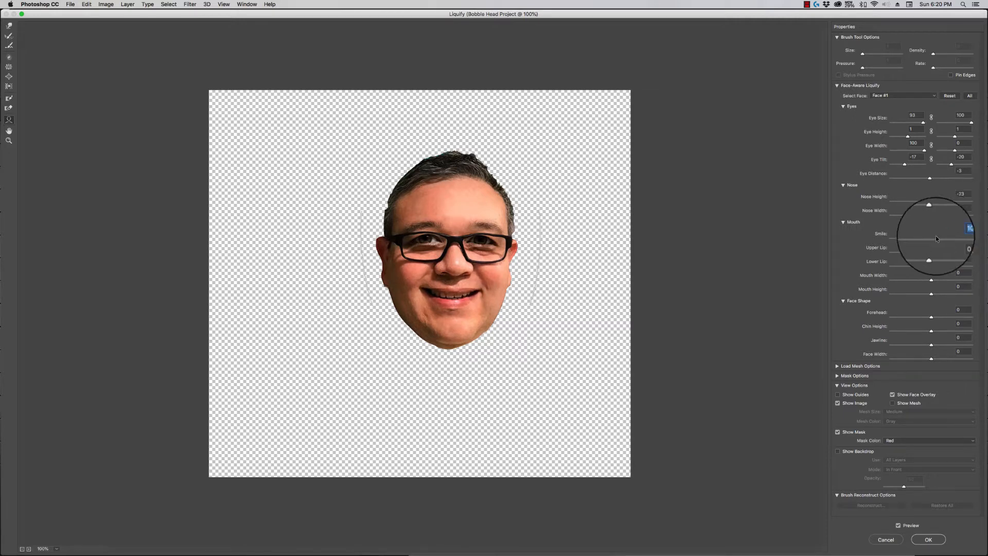
pyautogui.moveTo(931, 252)
pyautogui.mouseDown()
pyautogui.moveTo(957, 246)
pyautogui.moveTo(923, 257)
pyautogui.moveTo(958, 244)
pyautogui.moveTo(911, 263)
pyautogui.moveTo(943, 266)
pyautogui.moveTo(922, 275)
pyautogui.moveTo(952, 266)
pyautogui.moveTo(920, 267)
pyautogui.mouseUp()
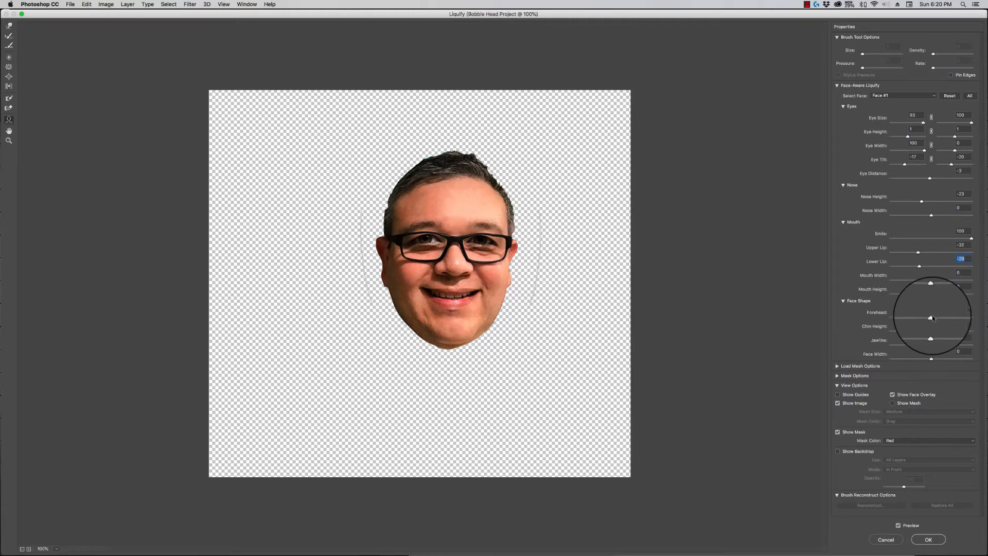
# Raise the forehead, set Chin Height to -13 and Face Width to 34, and apply the Liquify changes.
pyautogui.moveTo(932, 318); pyautogui.dragTo(963, 316)
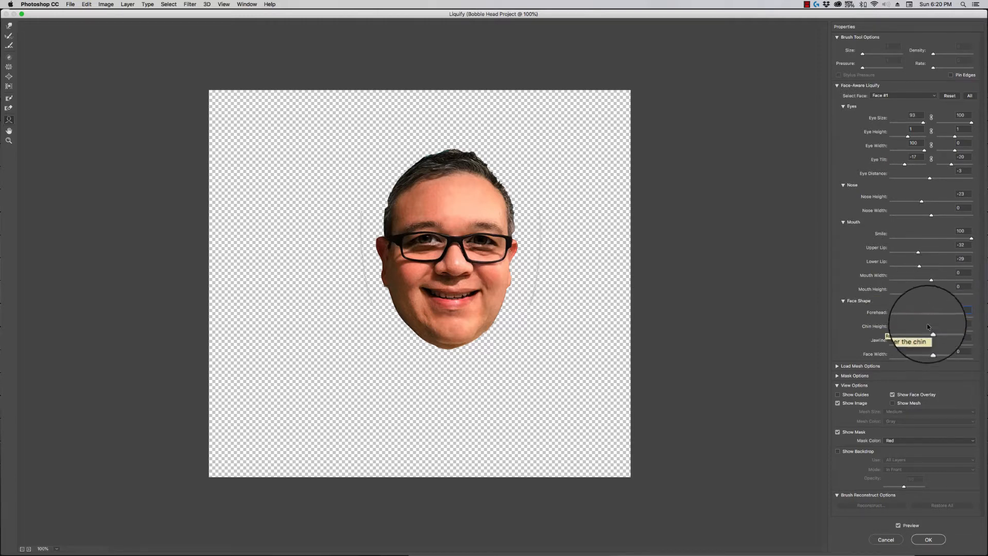
pyautogui.moveTo(937, 332); pyautogui.dragTo(945, 360)
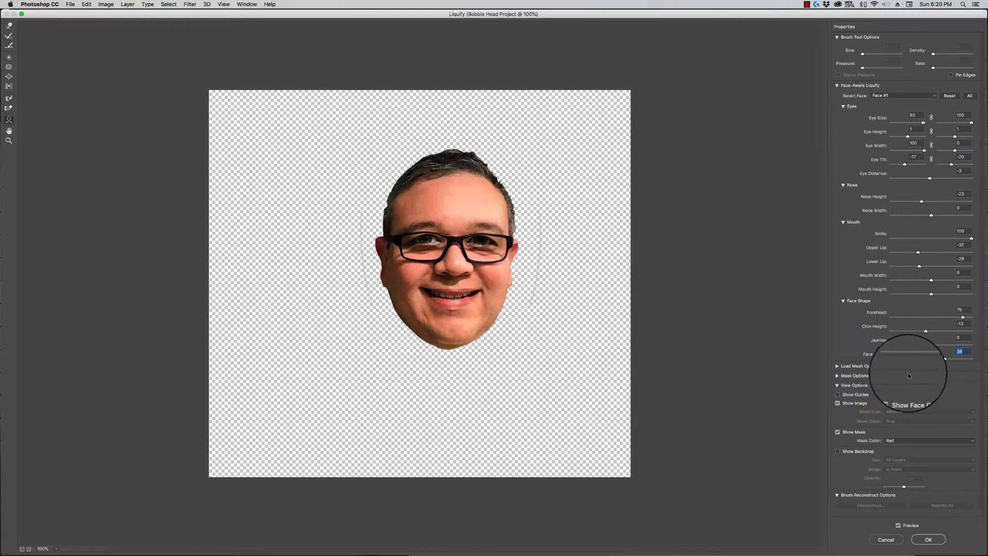
pyautogui.click(925, 539)
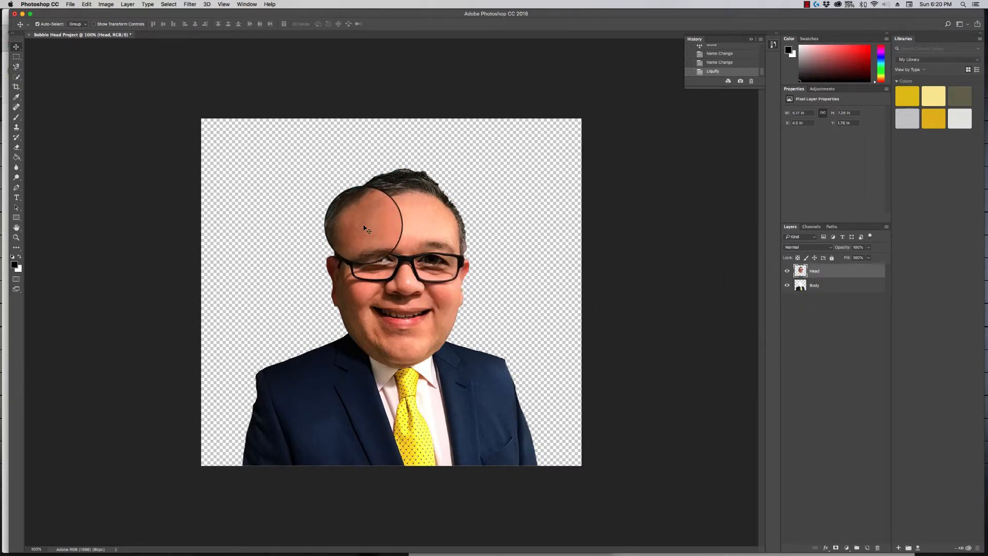
# Rotate the head slightly clockwise with Free Transform and commit the rotation.
pyautogui.click(90, 3)
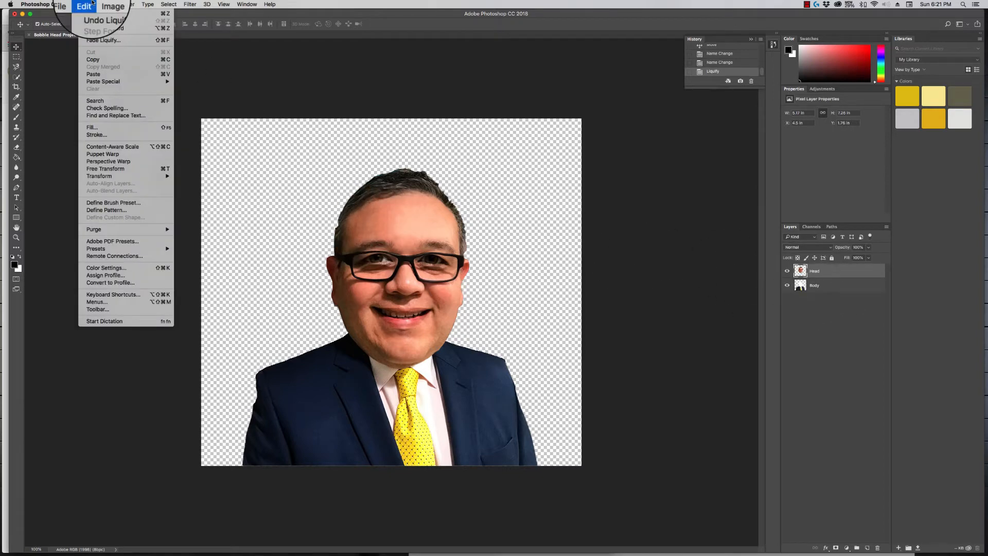
pyautogui.click(93, 169)
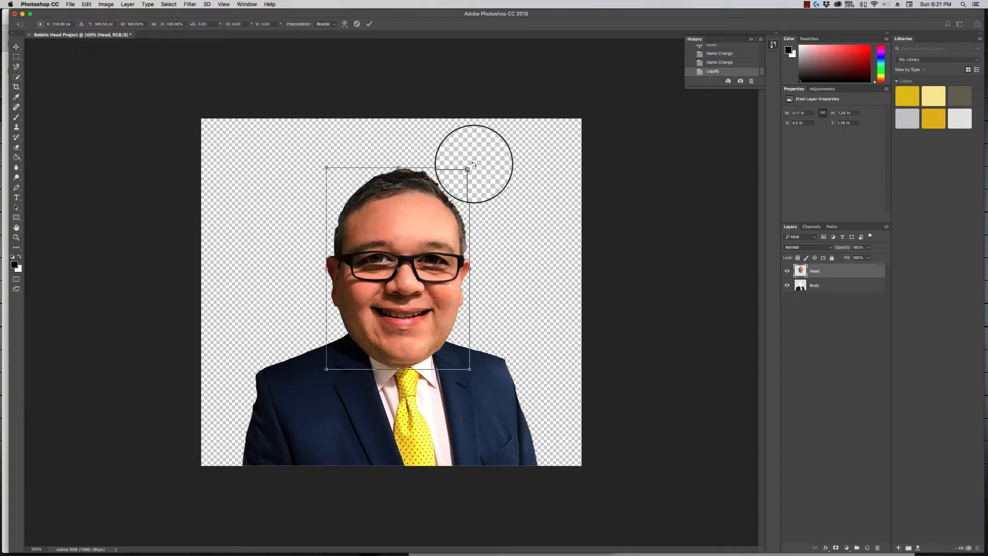
pyautogui.moveTo(476, 160); pyautogui.dragTo(482, 164)
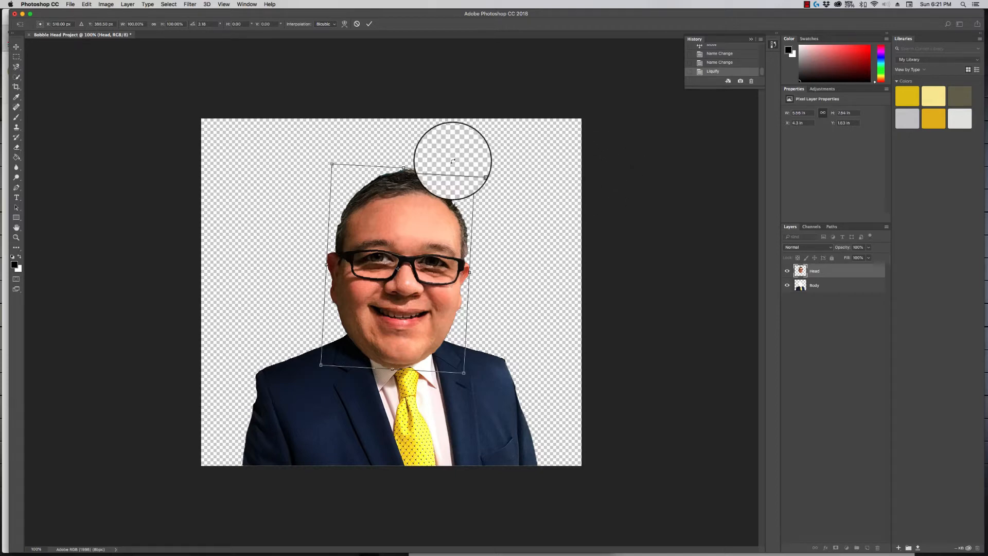
pyautogui.click(369, 24)
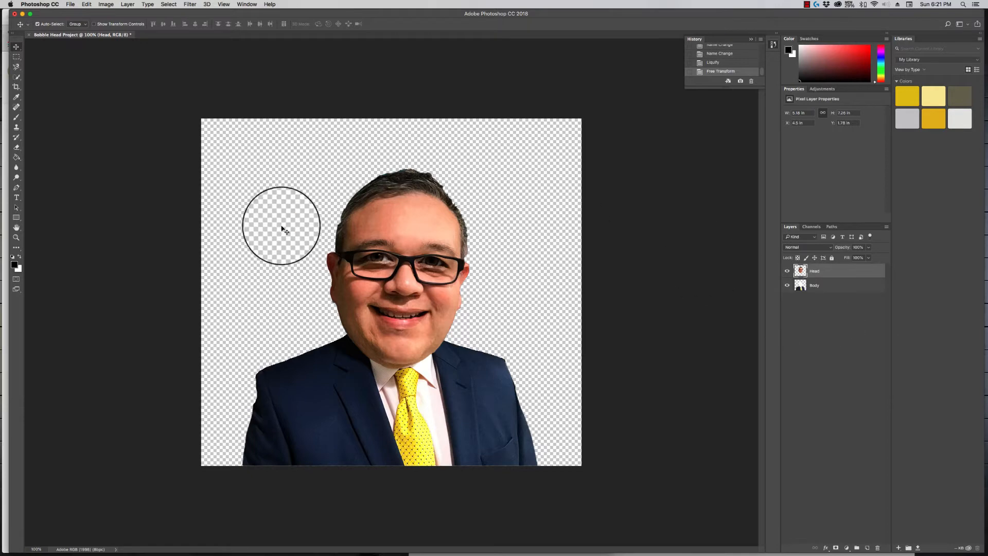
# Draw a rectangle of about 996 by 913 px covering the whole canvas and give it a medium grey fill.
pyautogui.click(16, 217)
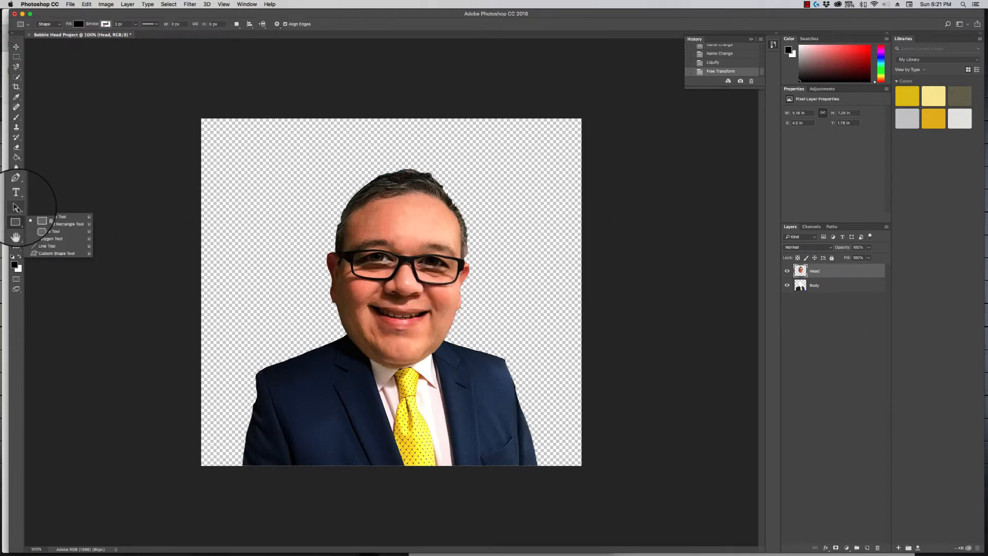
pyautogui.click(44, 217)
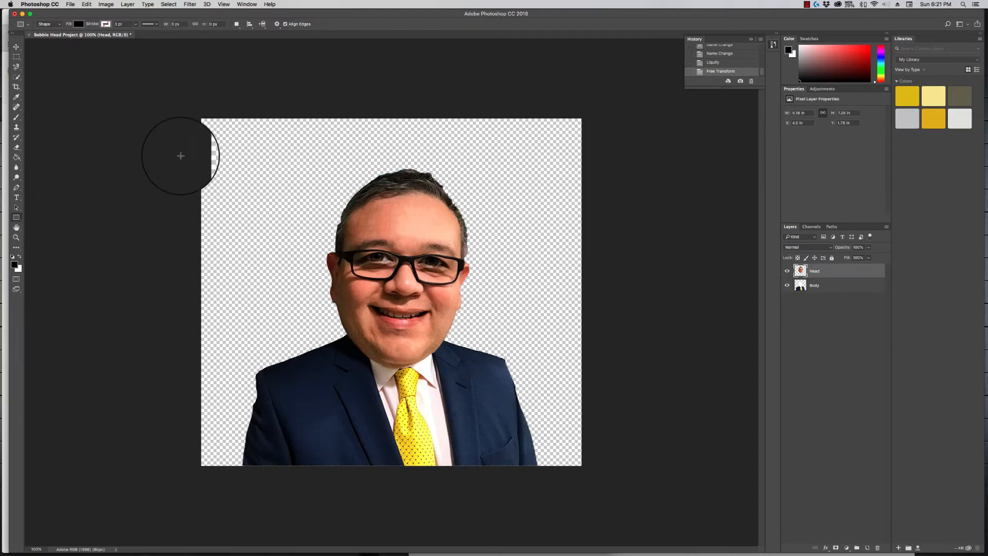
pyautogui.moveTo(201, 118); pyautogui.dragTo(584, 468)
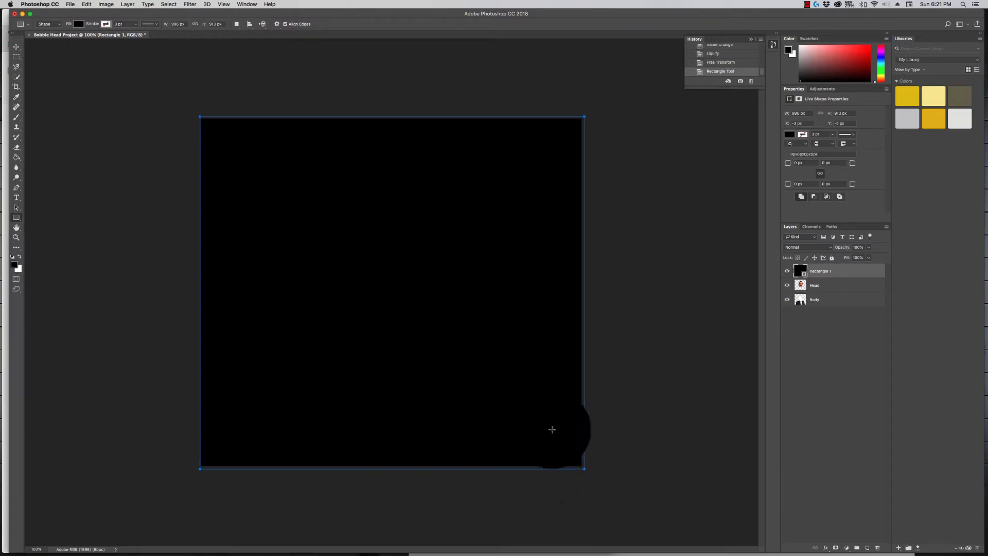
pyautogui.click(78, 24)
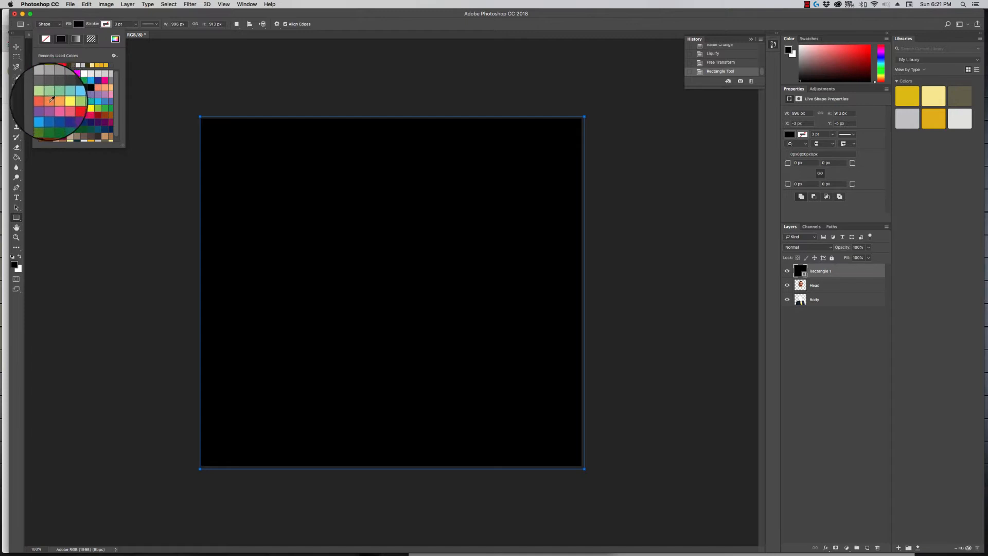
pyautogui.click(52, 80)
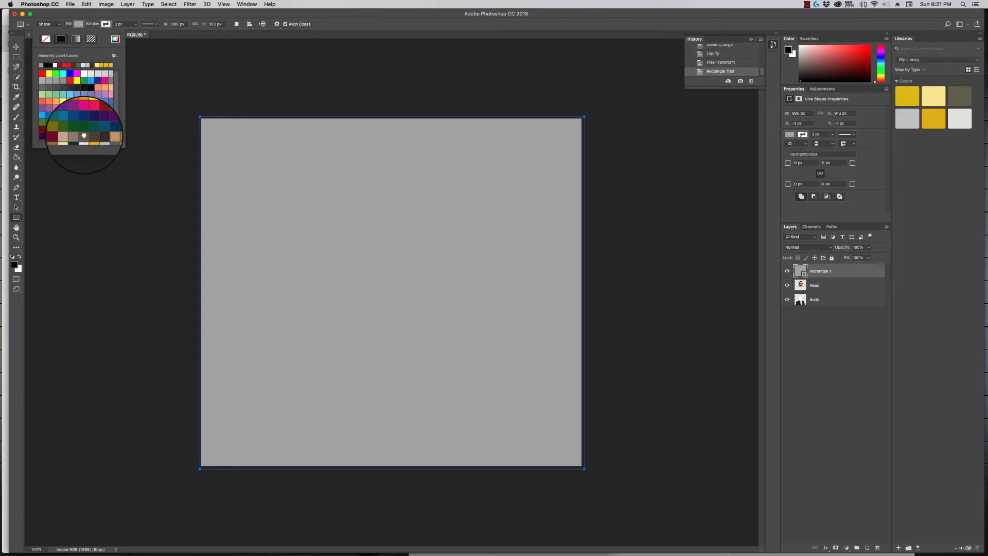
# Change the full-canvas rectangle's fill to a very dark grey and move its layer beneath the Body layer.
pyautogui.click(84, 135)
pyautogui.click(93, 133)
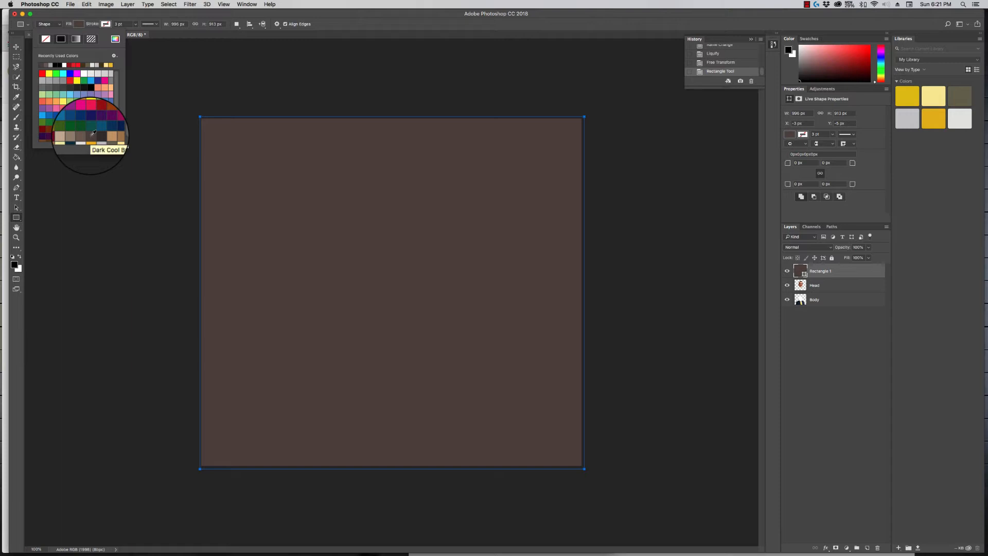
pyautogui.click(74, 87)
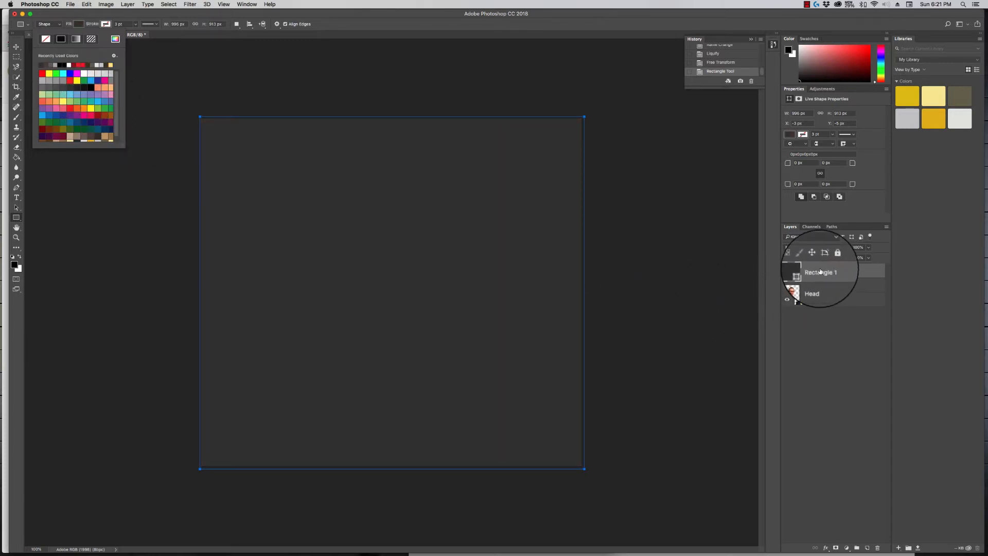
pyautogui.click(397, 128)
pyautogui.press('Return')
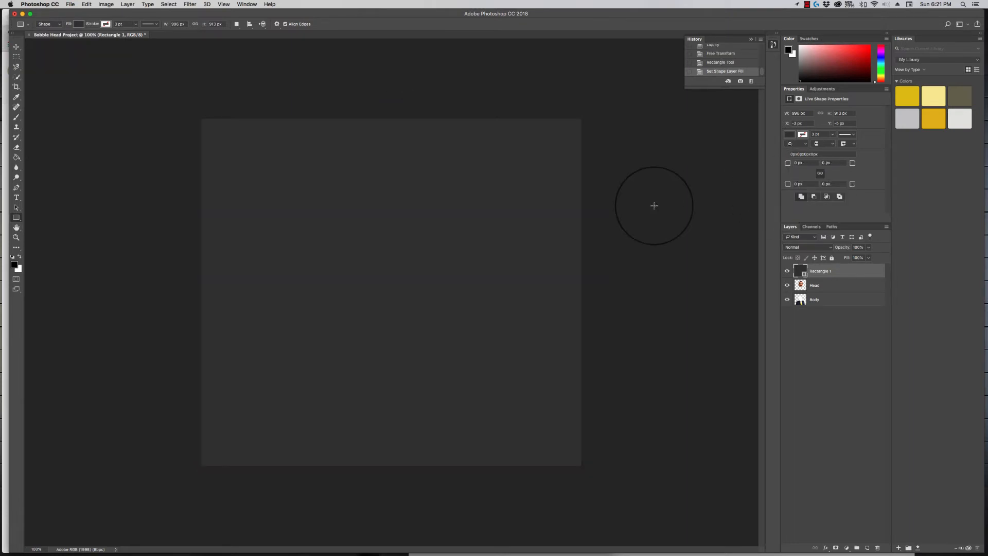
pyautogui.moveTo(851, 271); pyautogui.dragTo(851, 308)
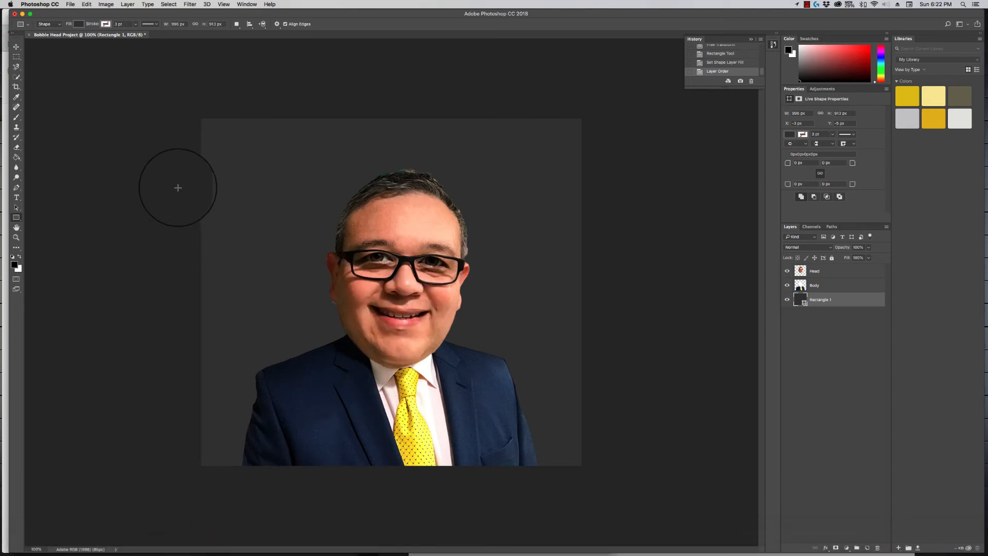
# Nudge the head slightly with the Move tool to seat it over the shirt collar, and save the document.
pyautogui.click(16, 46)
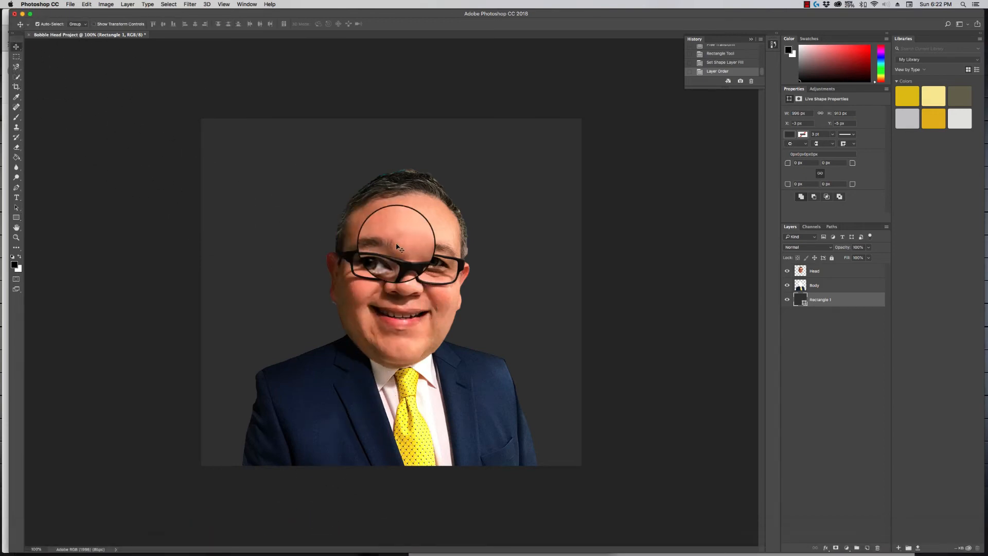
pyautogui.moveTo(398, 238)
pyautogui.mouseDown()
pyautogui.moveTo(401, 227)
pyautogui.moveTo(400, 240)
pyautogui.mouseUp()
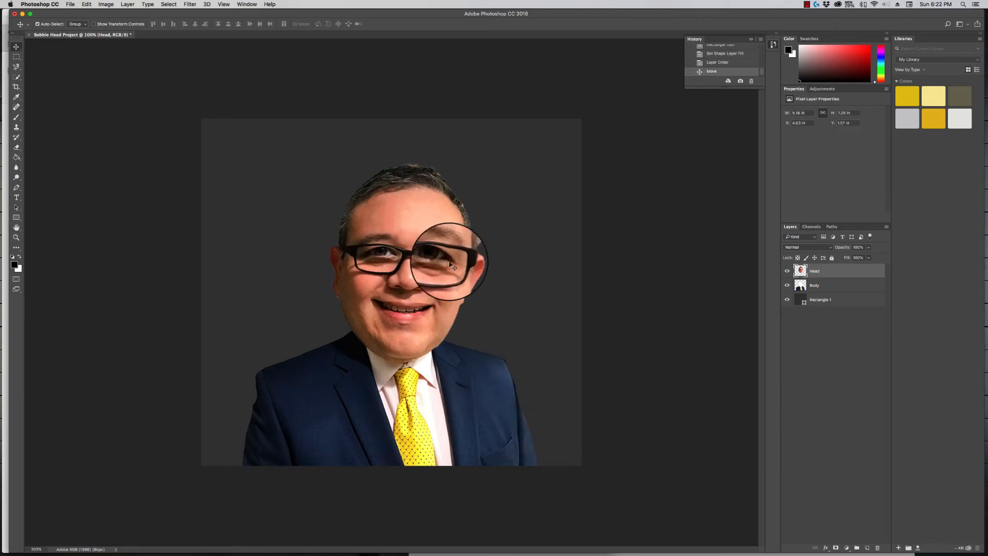
pyautogui.moveTo(448, 278); pyautogui.dragTo(449, 282)
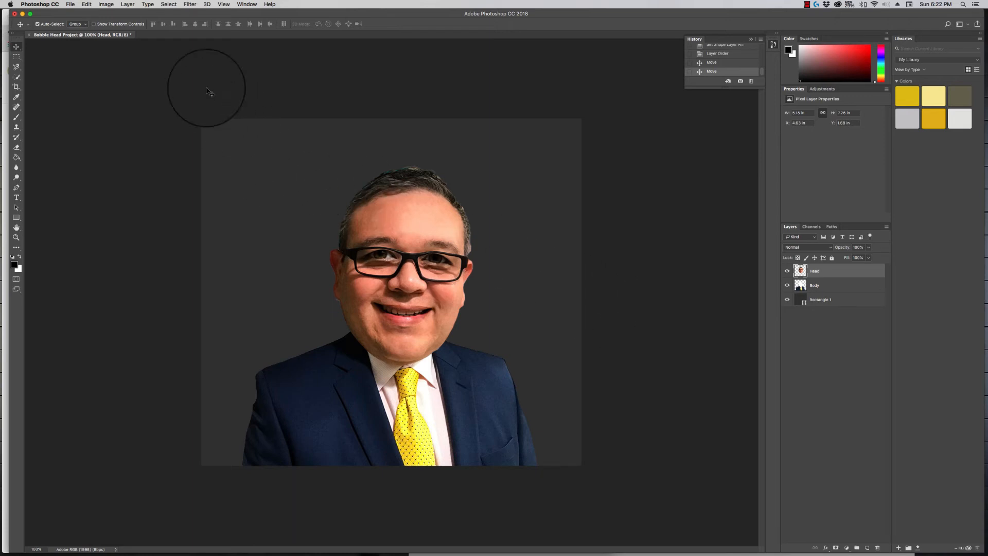
pyautogui.click(70, 4)
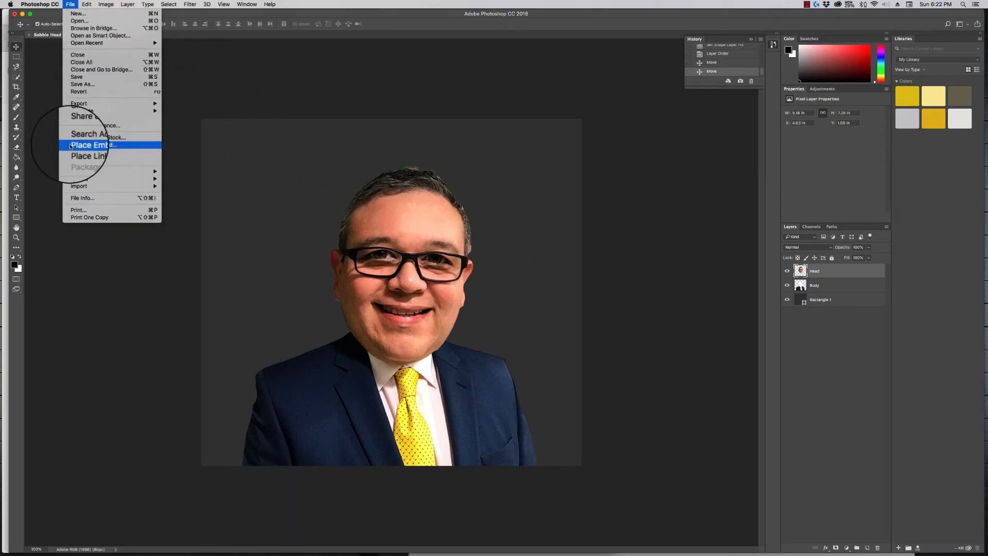
pyautogui.click(77, 76)
# Quick-export the image as a PNG into the Bobble Head Project folder, adding the person's first name before "Bobble Head Project" in the file name.
pyautogui.click(70, 5)
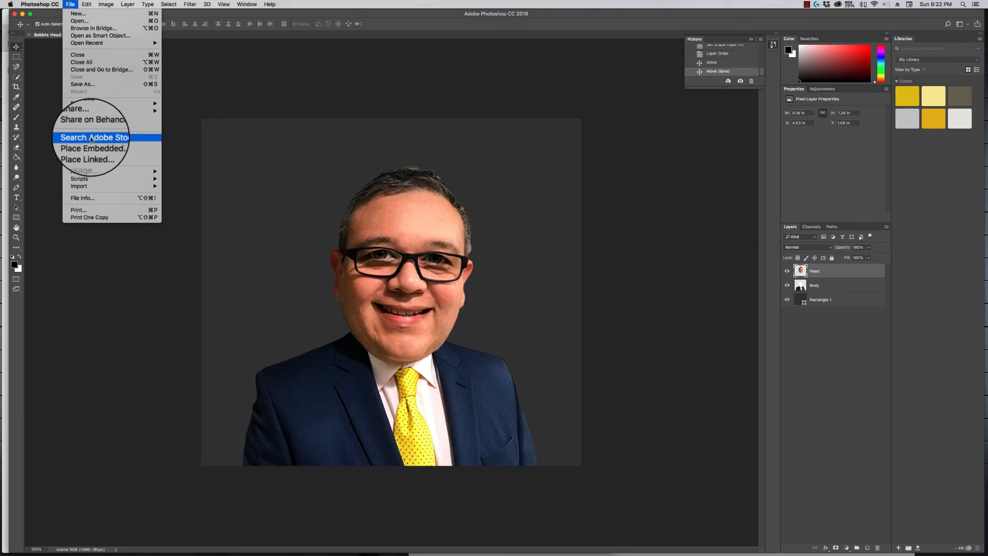
pyautogui.moveTo(87, 103)
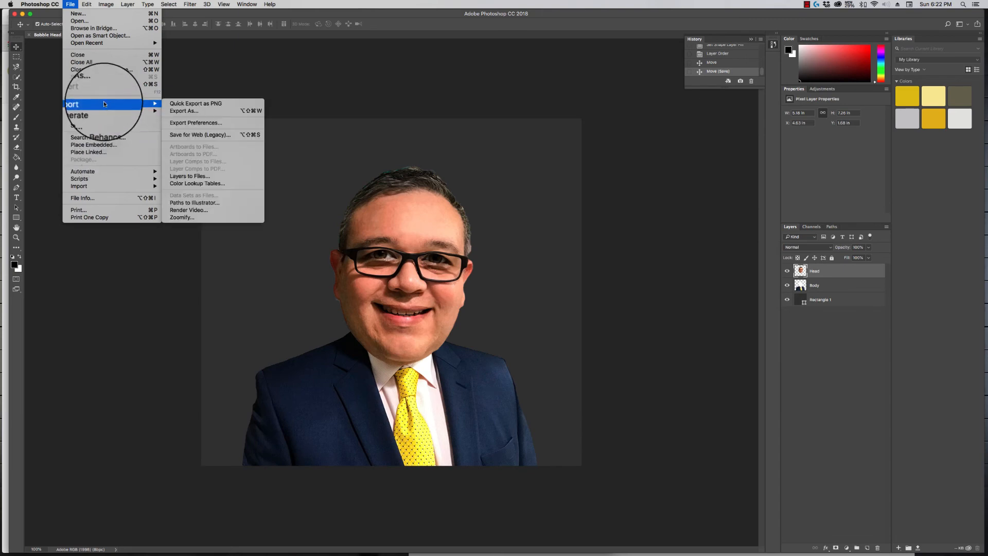
pyautogui.click(176, 104)
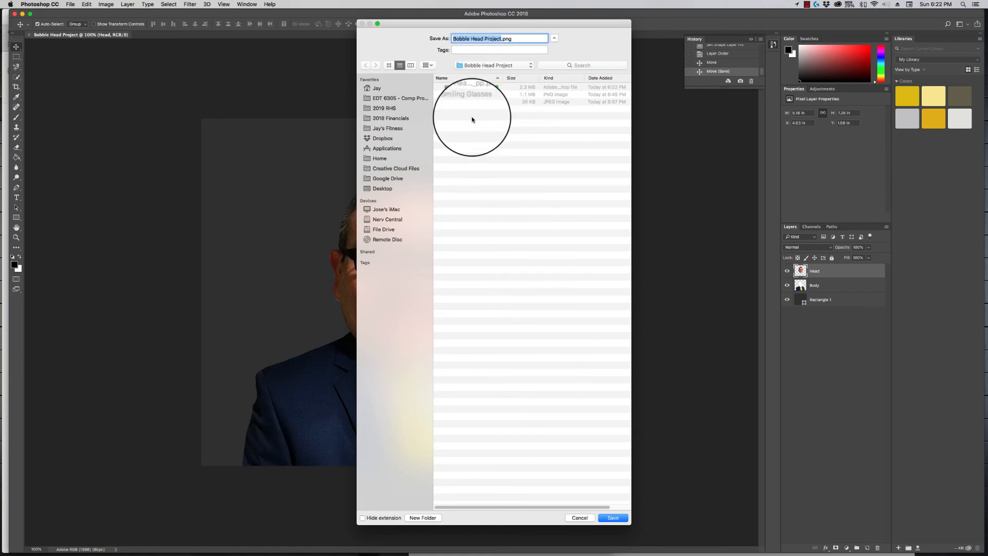
pyautogui.click(460, 41)
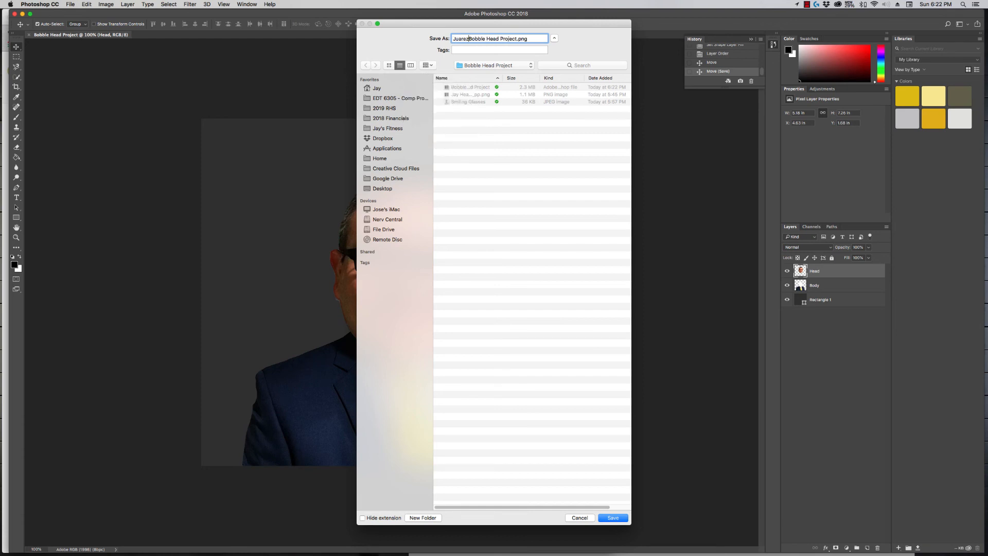
pyautogui.click(613, 517)
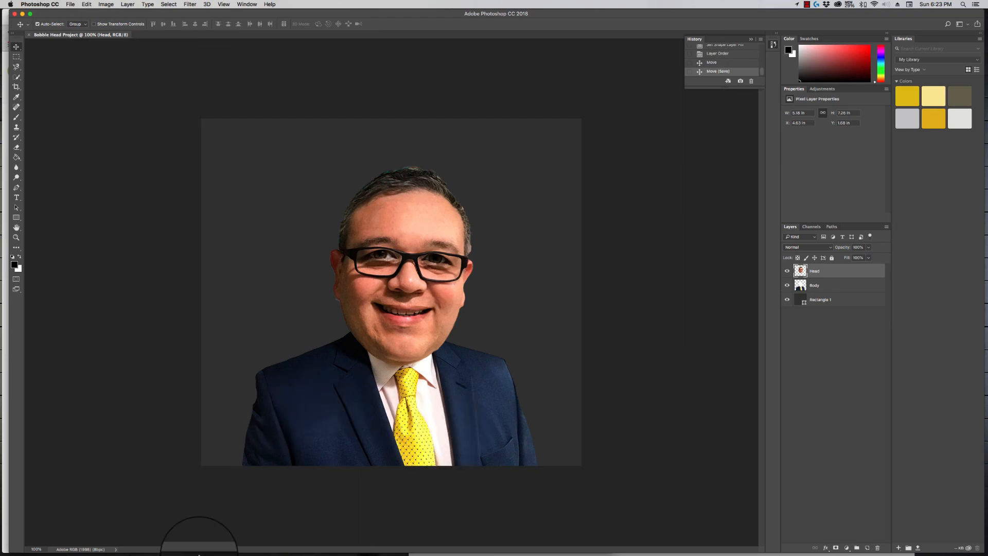
# Switch to Camtasia 2018.
pyautogui.moveTo(216, 552)
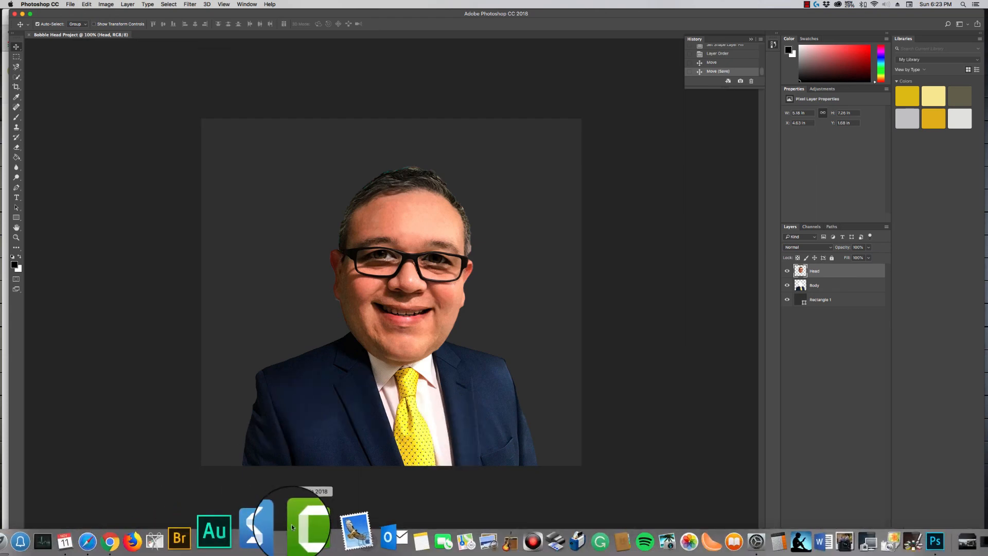
pyautogui.click(296, 522)
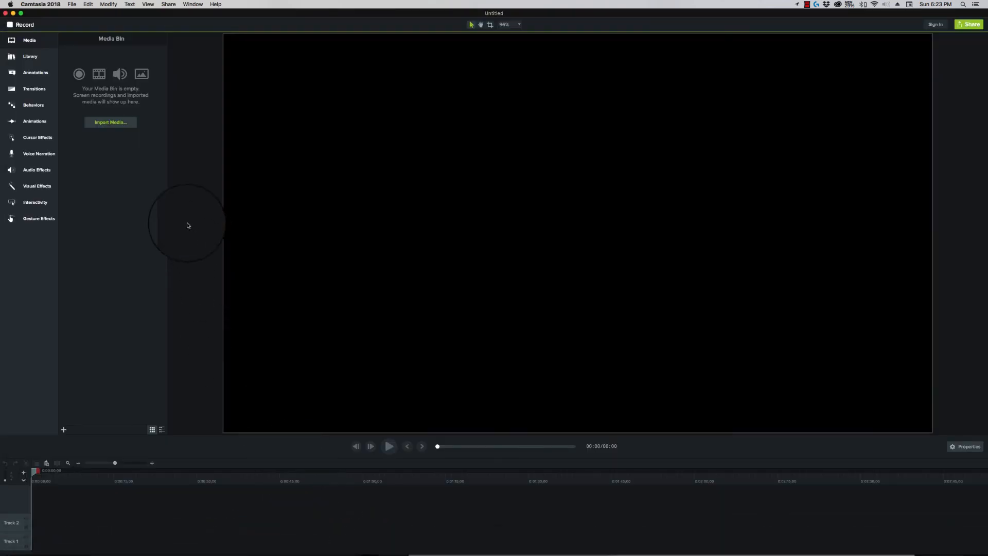